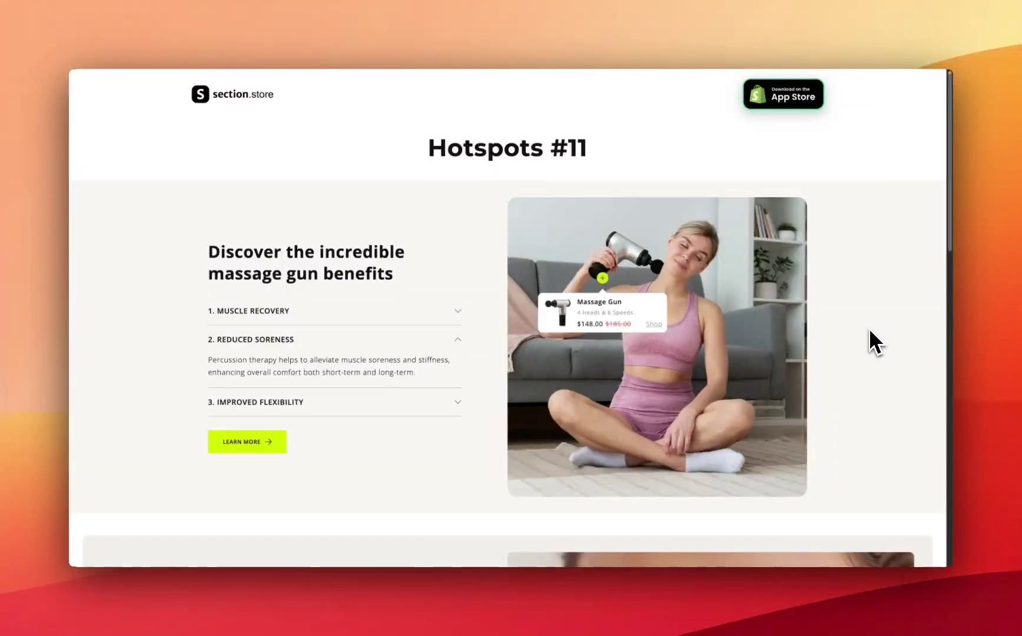
# - Expand the Muscle Recovery and Reduced Soreness benefits, then toggle the Massage Gun hotspot card
pyautogui.scroll(-1, 870, 331)
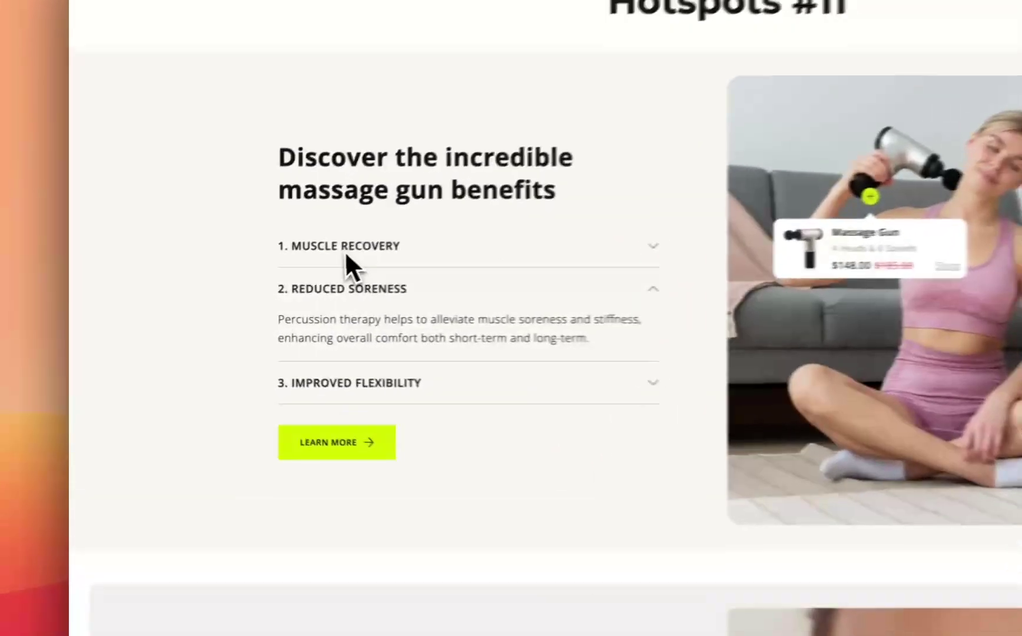
pyautogui.click(260, 276)
pyautogui.click(414, 364)
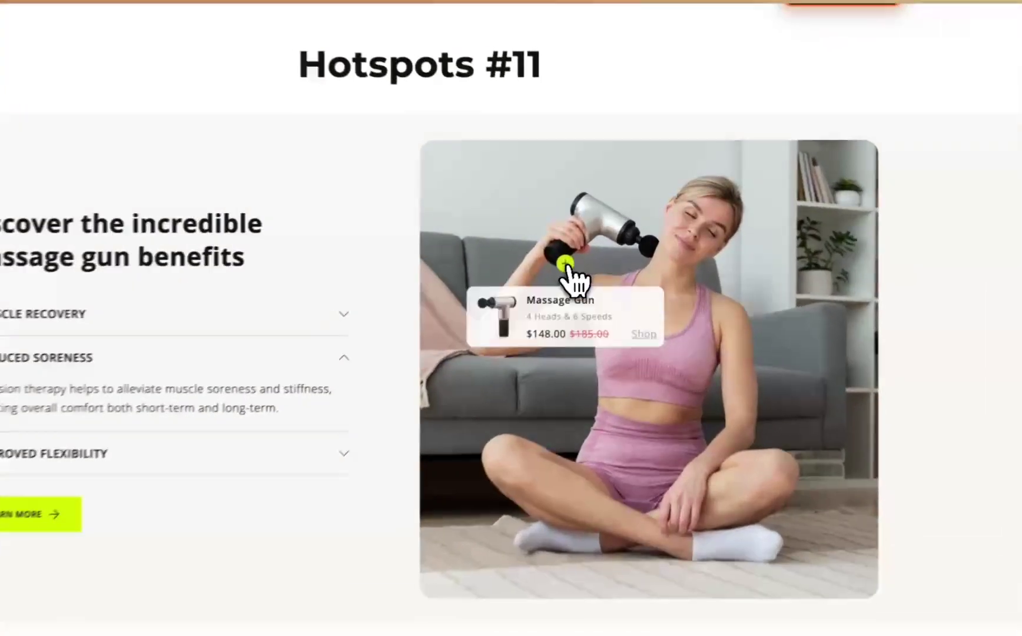
pyautogui.click(603, 239)
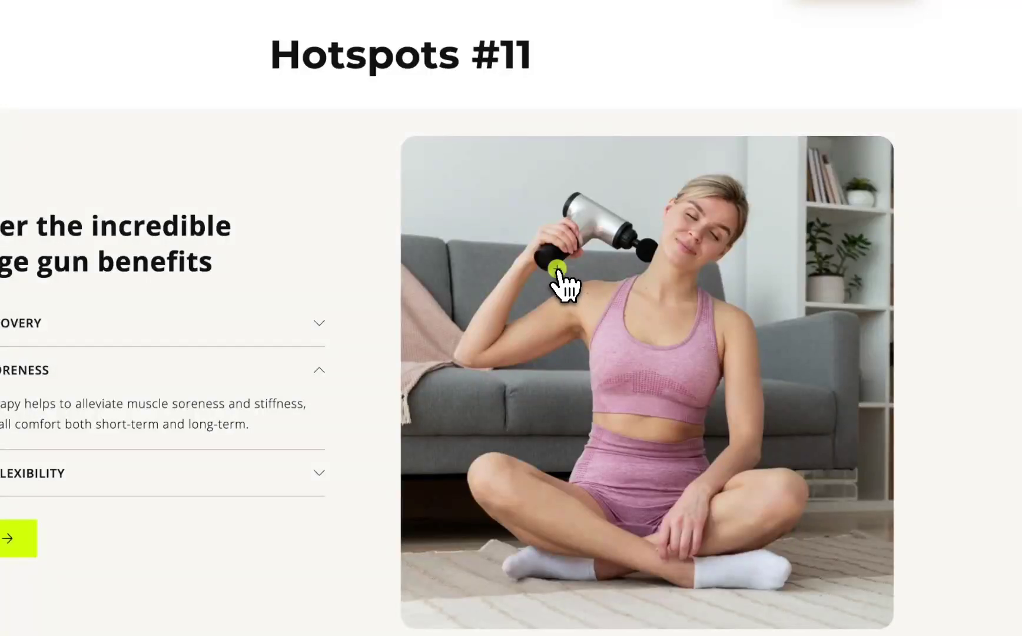
pyautogui.click(557, 269)
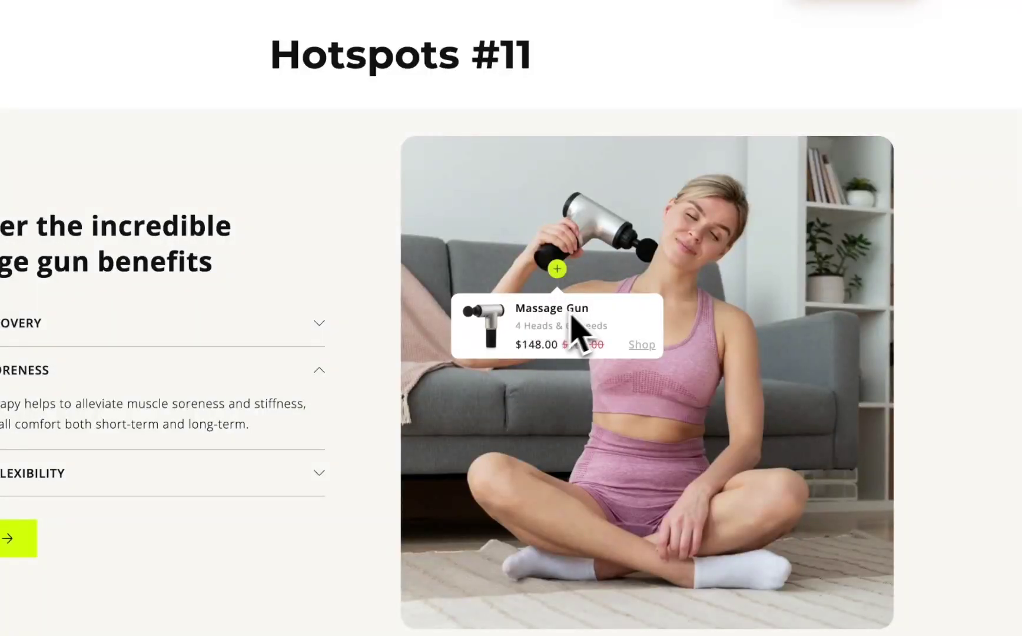
pyautogui.click(557, 270)
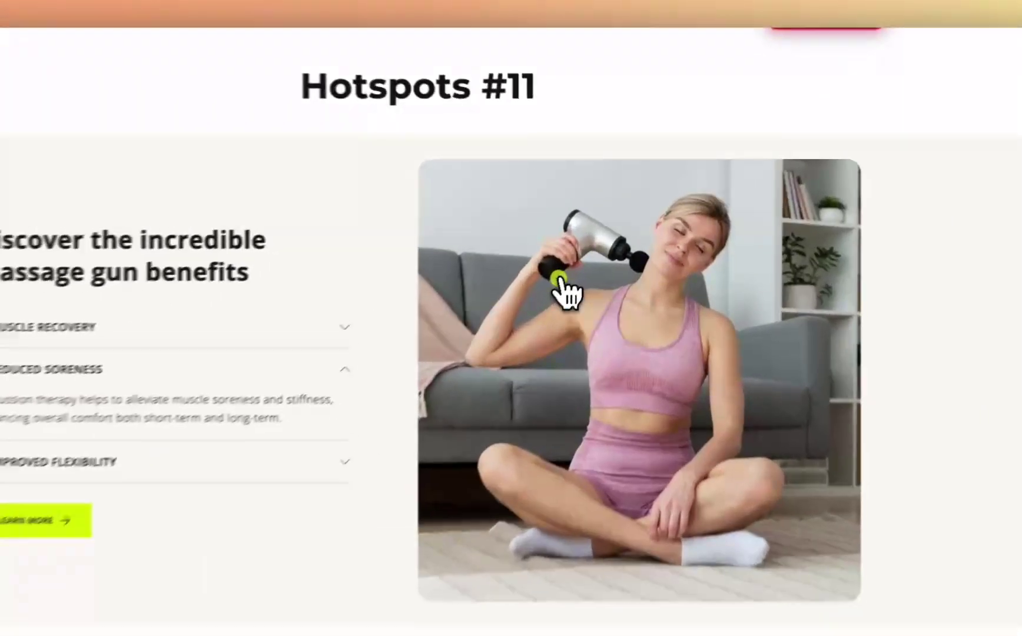
pyautogui.click(603, 239)
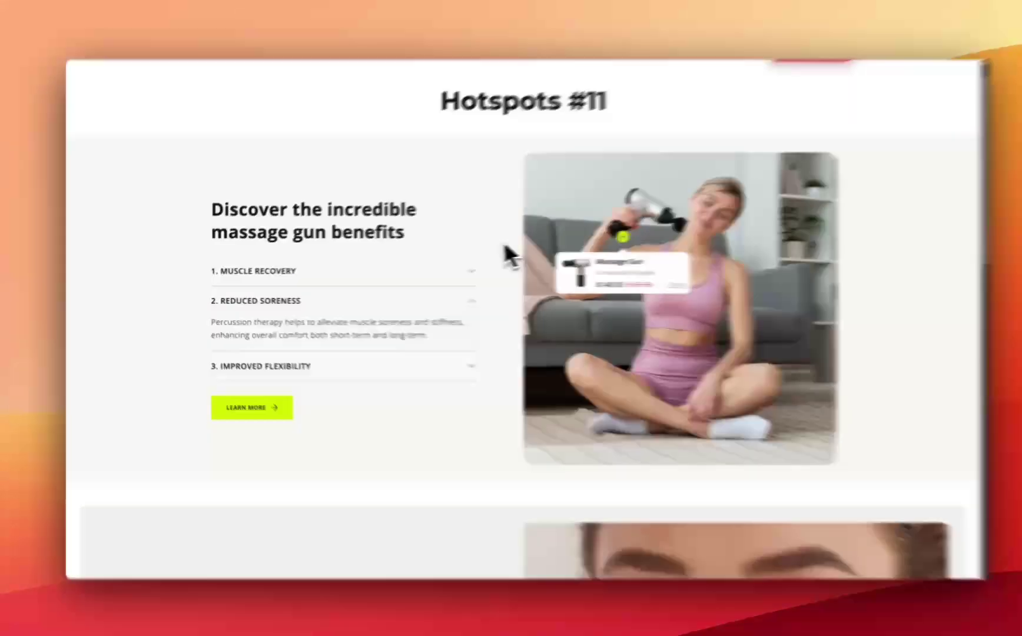
# - Expand 1. Muscle Recovery, 2. Reduced Soreness and 3. Improved Flexibility in turn
pyautogui.click(306, 272)
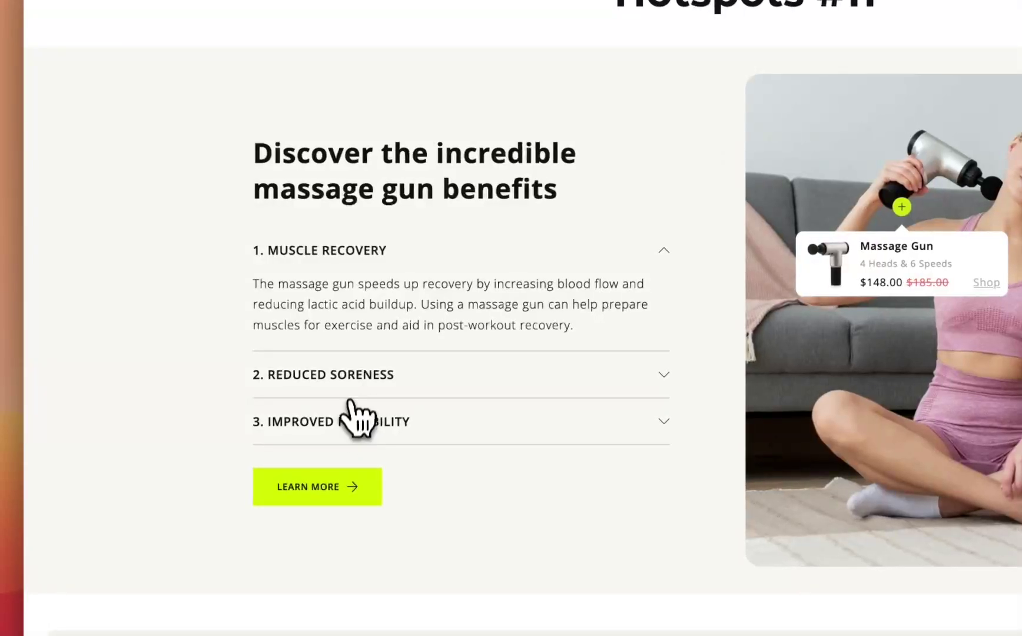
pyautogui.click(350, 391)
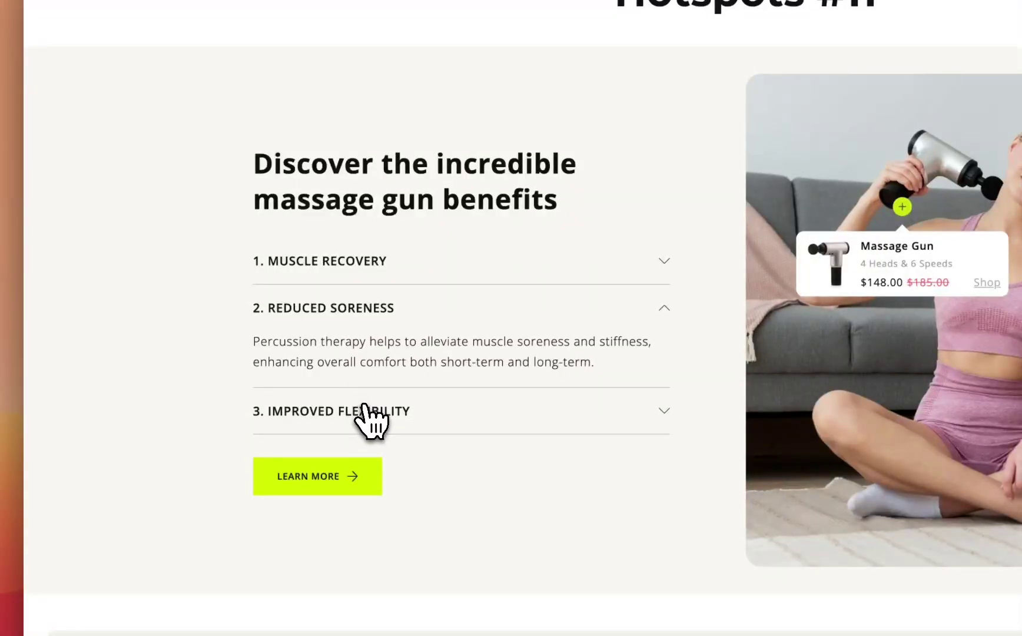
pyautogui.click(363, 407)
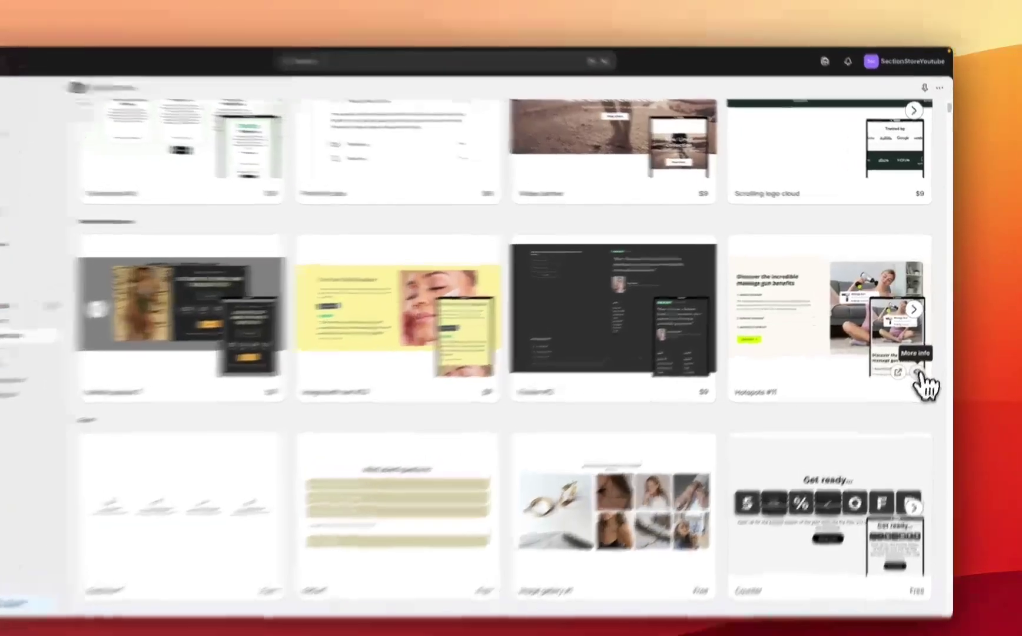
# - Preview the Hotspots #11 details and highlight its $9 never-recurring price note
pyautogui.click(921, 353)
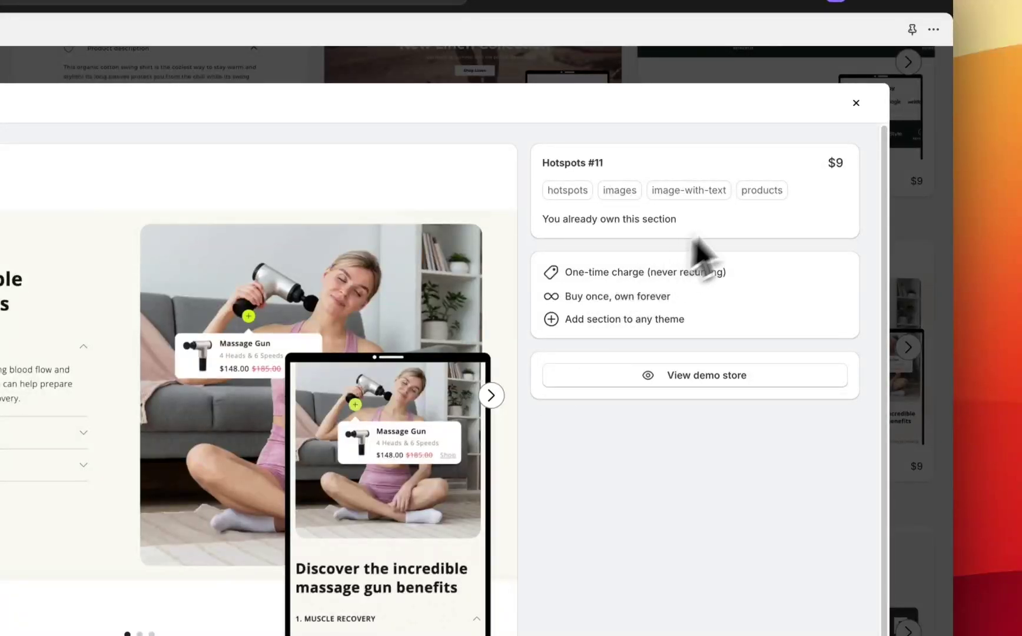
pyautogui.moveTo(823, 163); pyautogui.dragTo(850, 174)
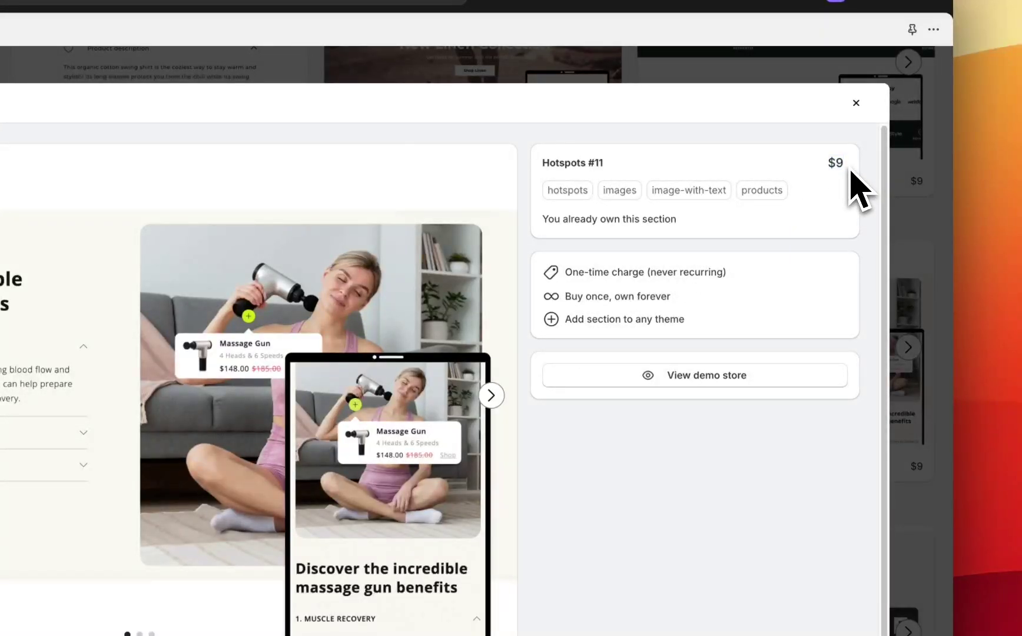
pyautogui.moveTo(650, 272); pyautogui.dragTo(721, 275)
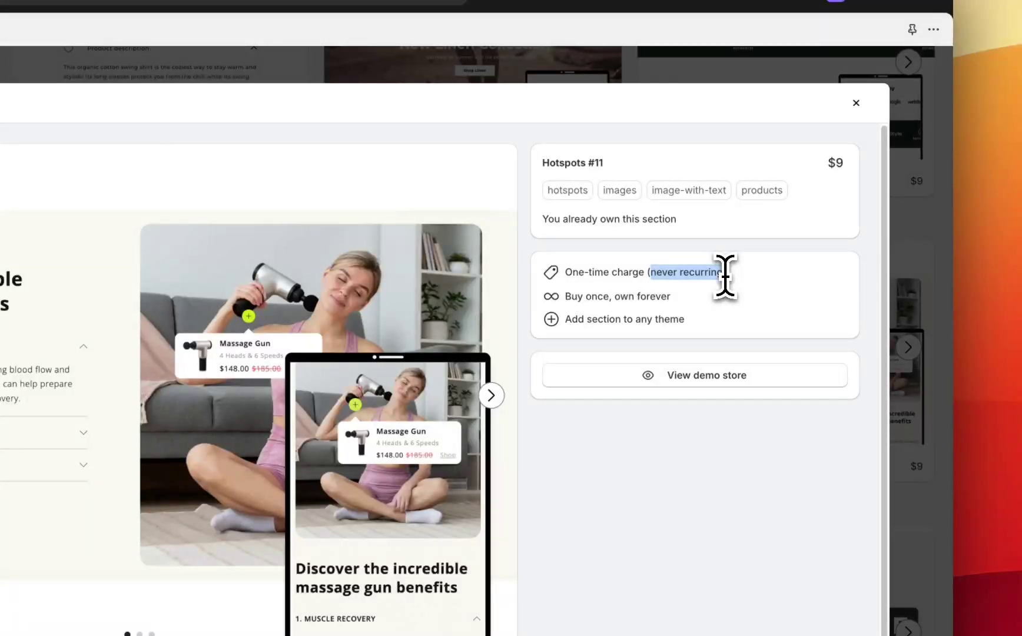
pyautogui.moveTo(725, 275); pyautogui.dragTo(728, 274)
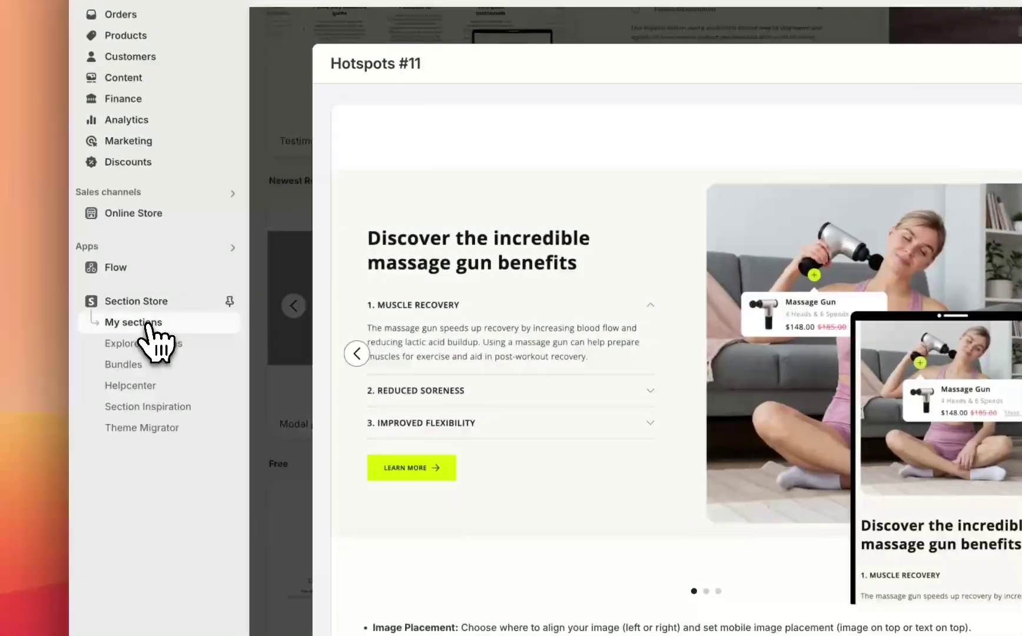
# - From My sections, add the owned Hotspots #11 section to the exported theme
pyautogui.click(148, 327)
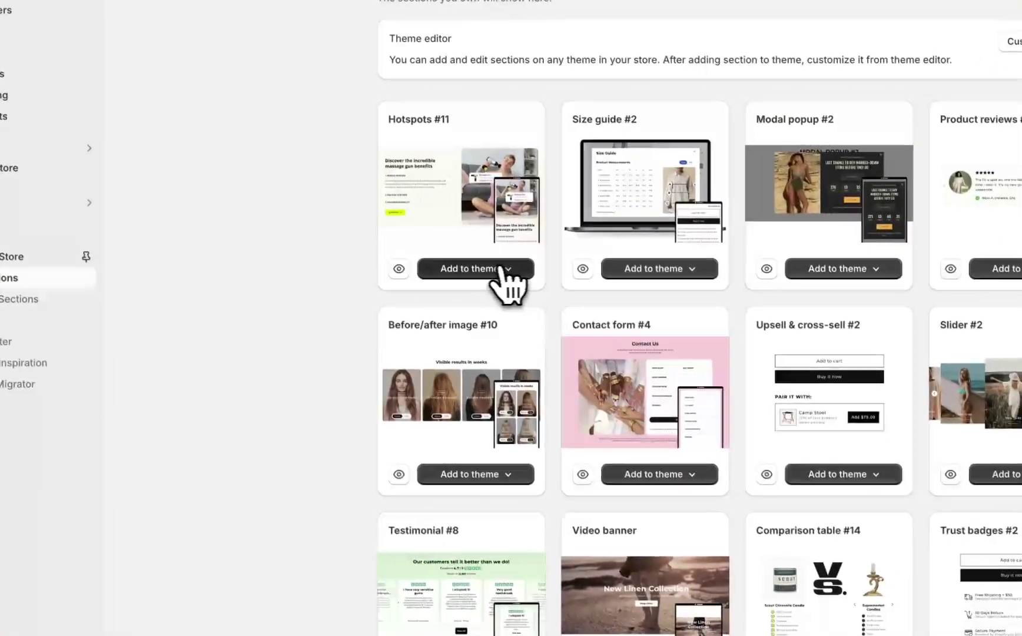
pyautogui.click(492, 270)
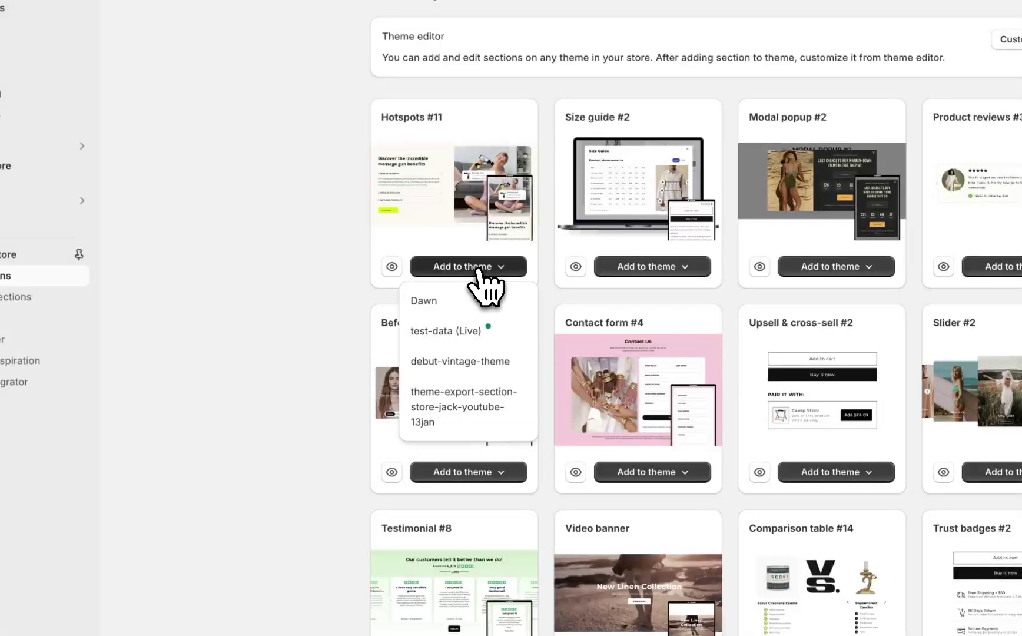
pyautogui.click(469, 394)
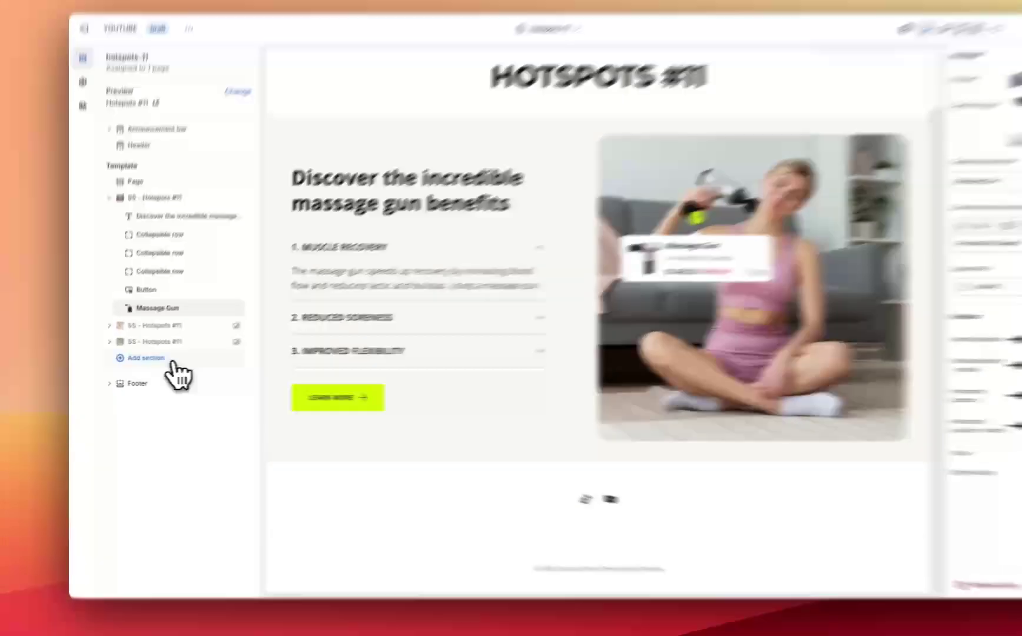
# - Insert a new Hotspots #11 section into the template by searching 'hotspots #1'
pyautogui.click(156, 364)
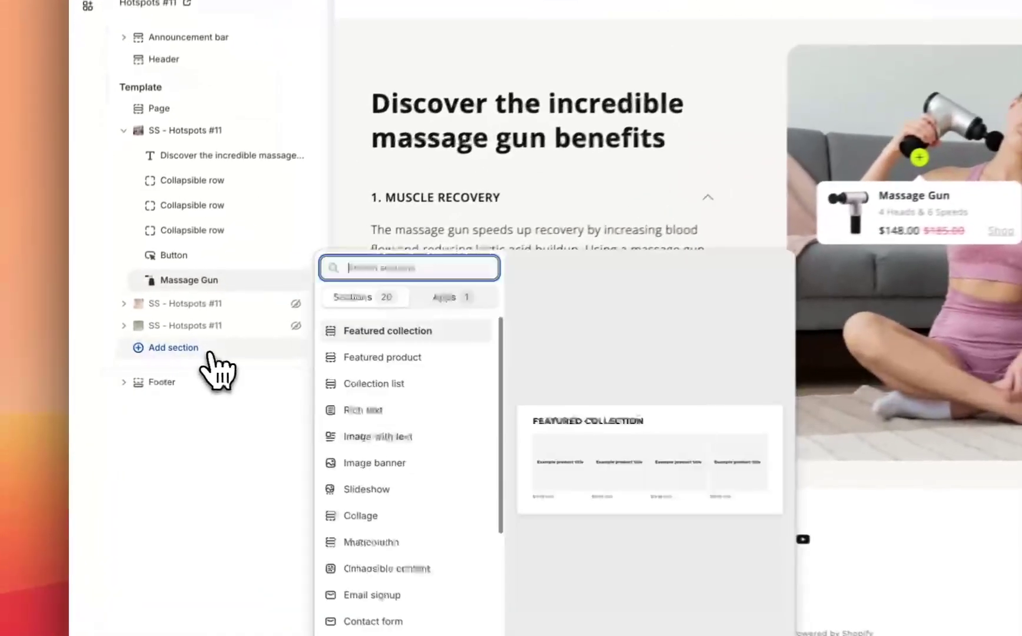
pyautogui.write('hotspo')
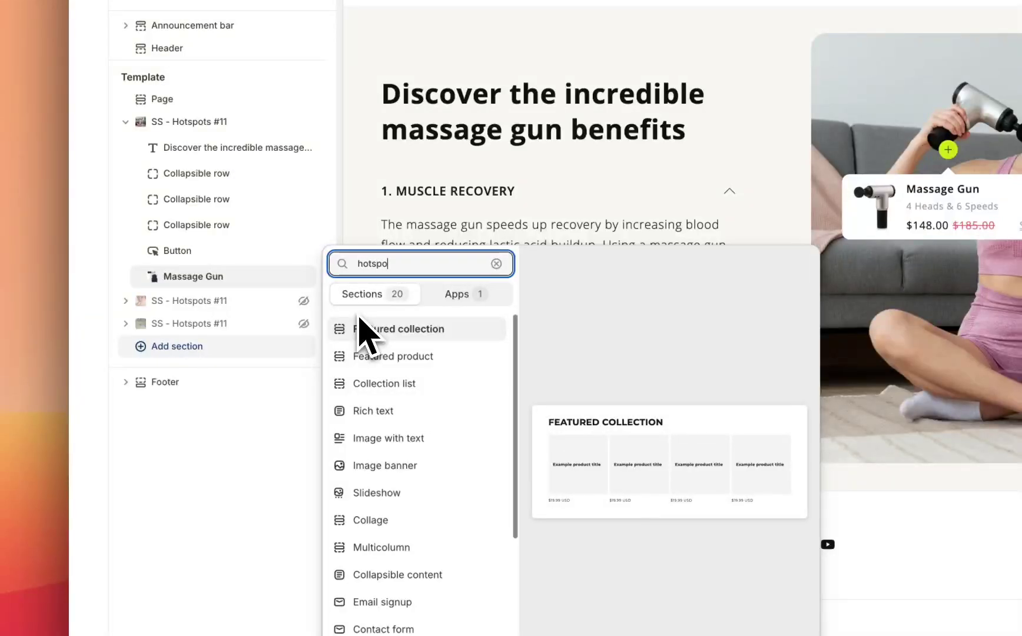
pyautogui.write('ts #1')
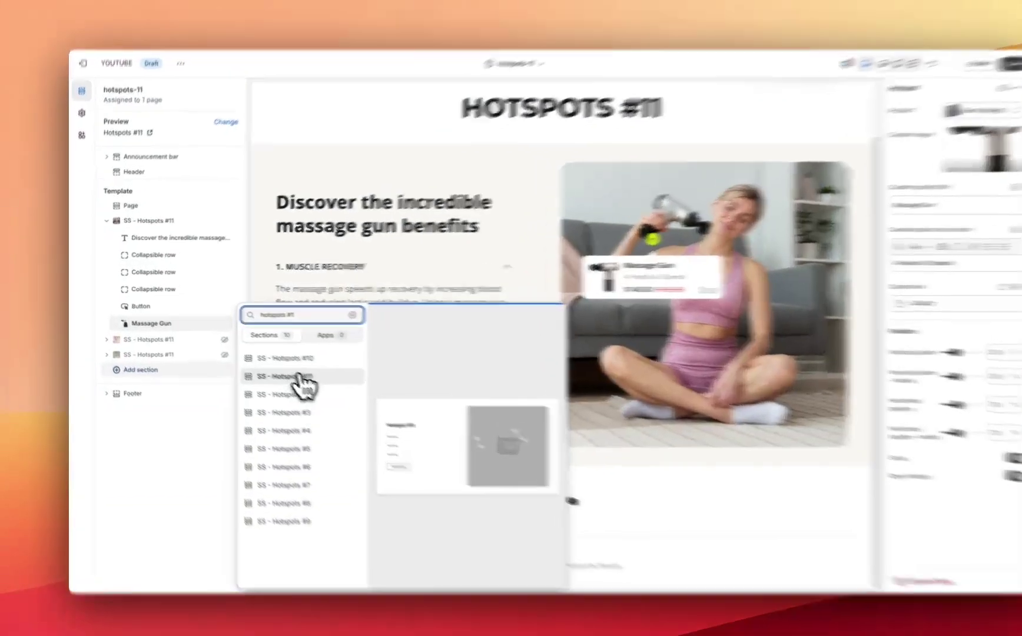
pyautogui.press('Escape')
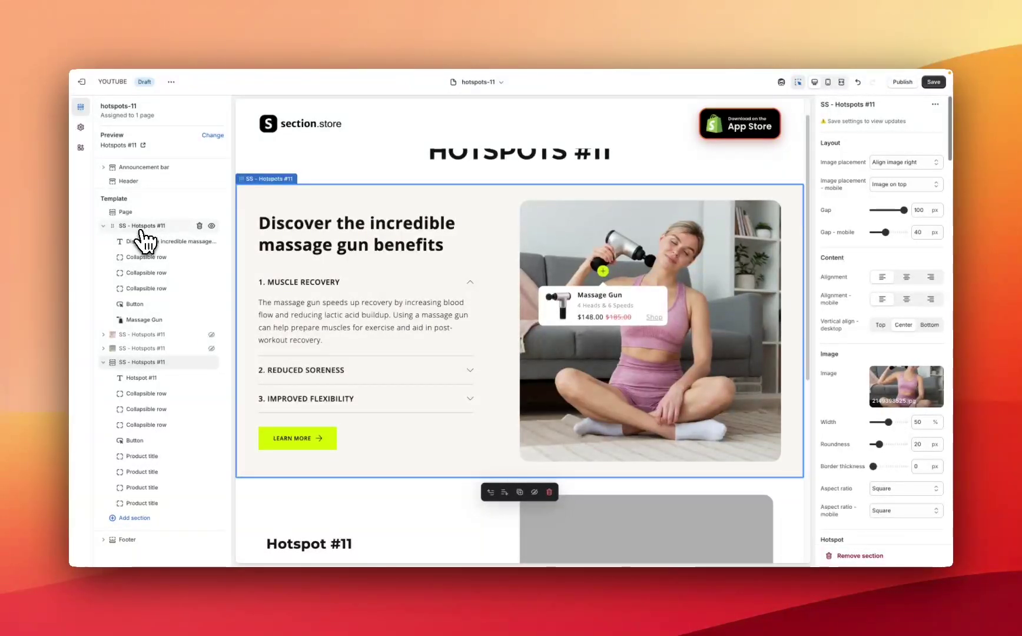
# - Set the massage gun section's image placement to right on desktop and top on mobile
pyautogui.click(141, 230)
pyautogui.scroll(-10, 836, 289)
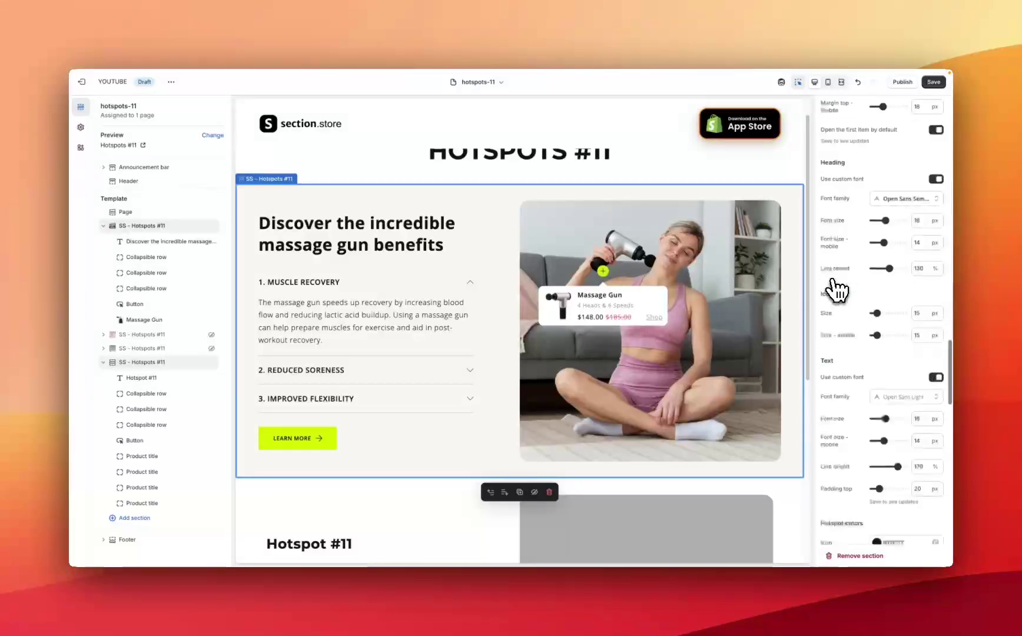
pyautogui.scroll(15, 836, 288)
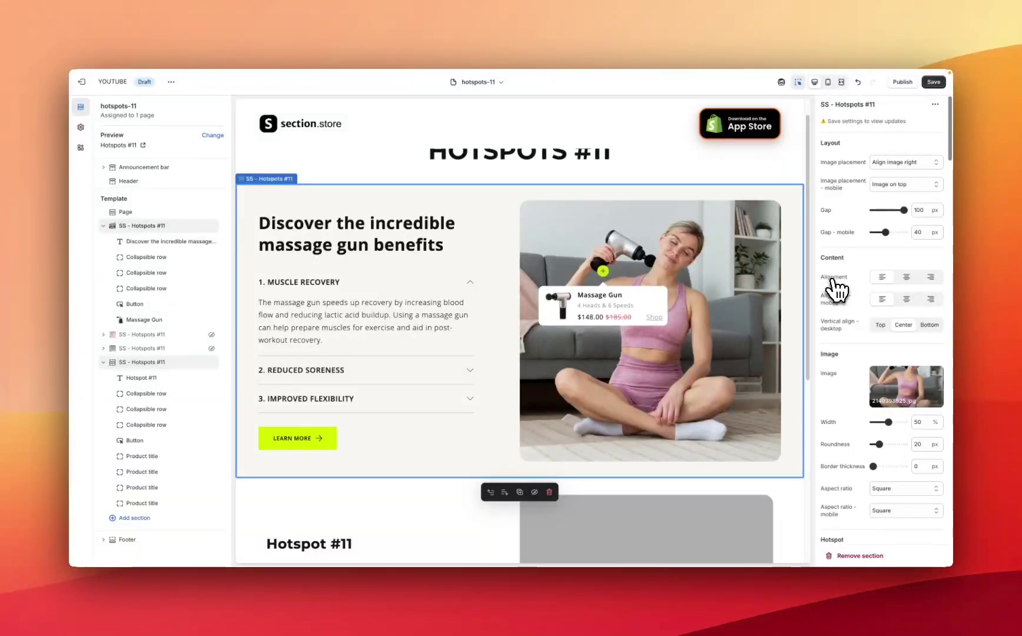
pyautogui.click(883, 162)
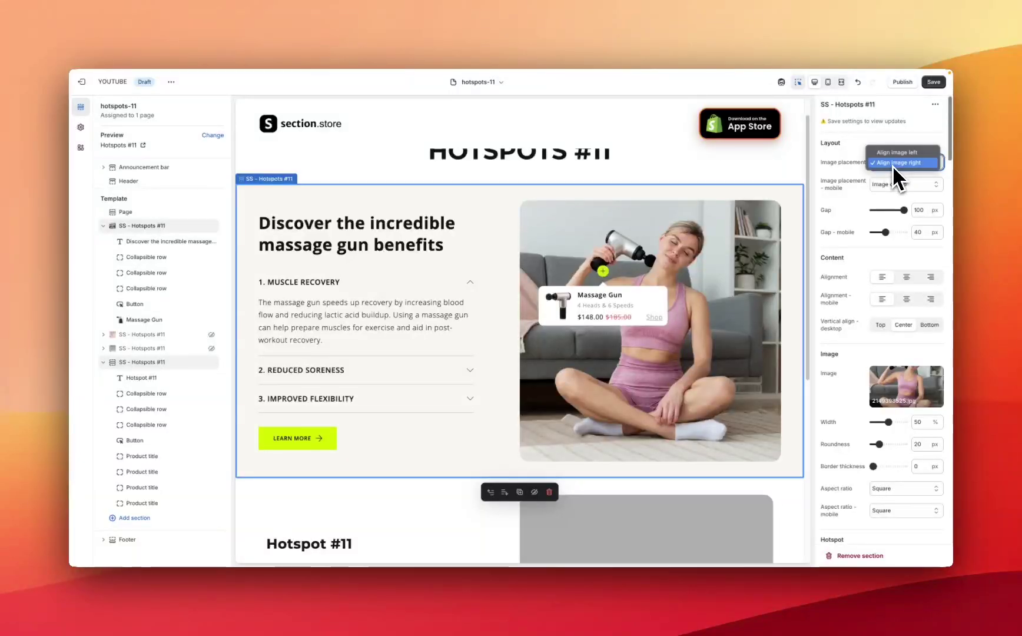
pyautogui.click(841, 159)
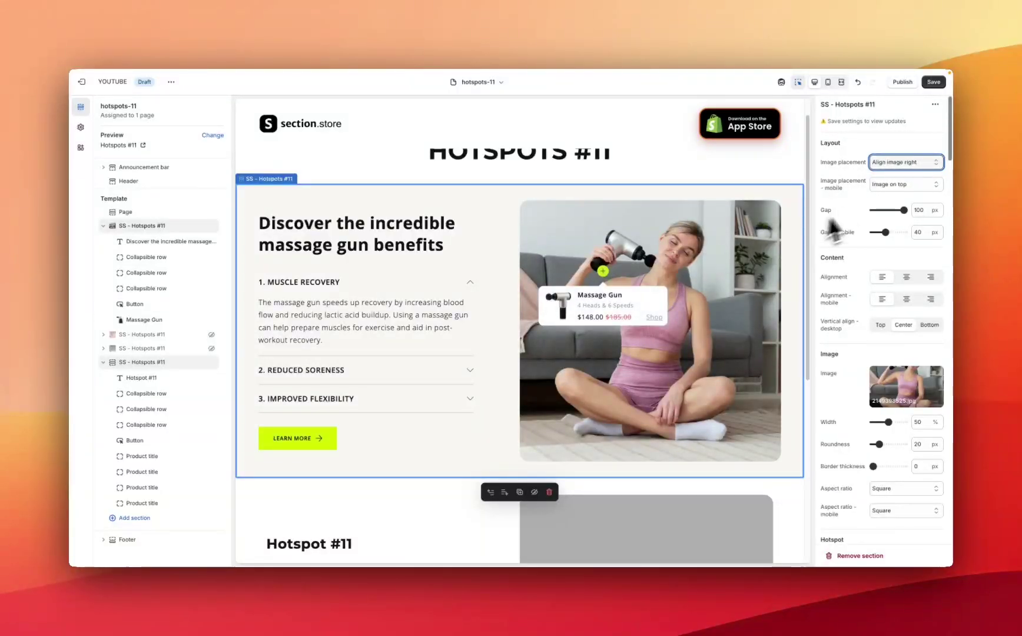
pyautogui.click(890, 185)
pyautogui.click(837, 203)
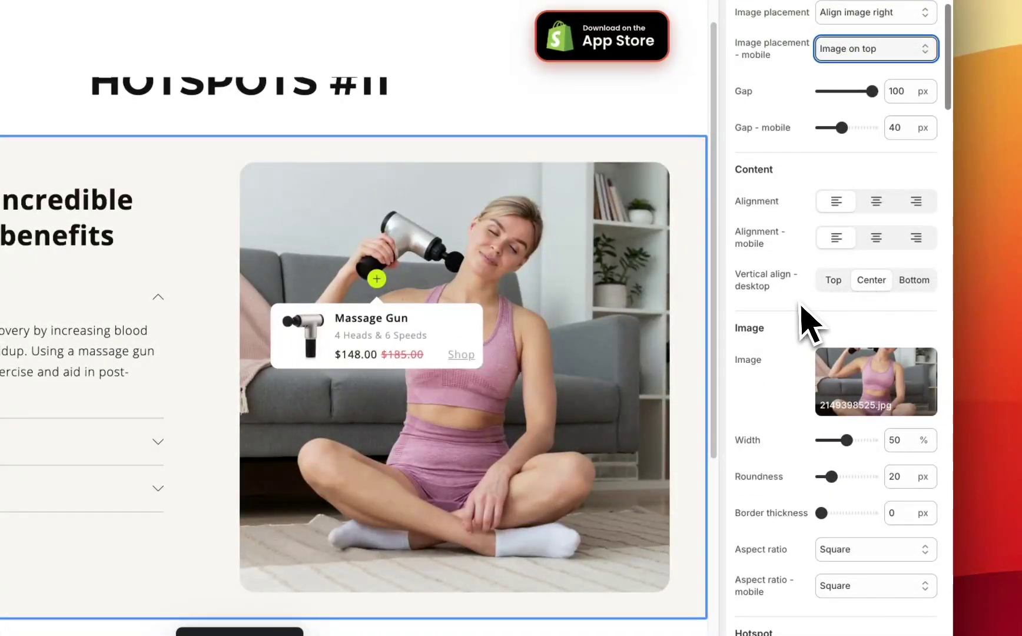
pyautogui.scroll(-3, 789, 318)
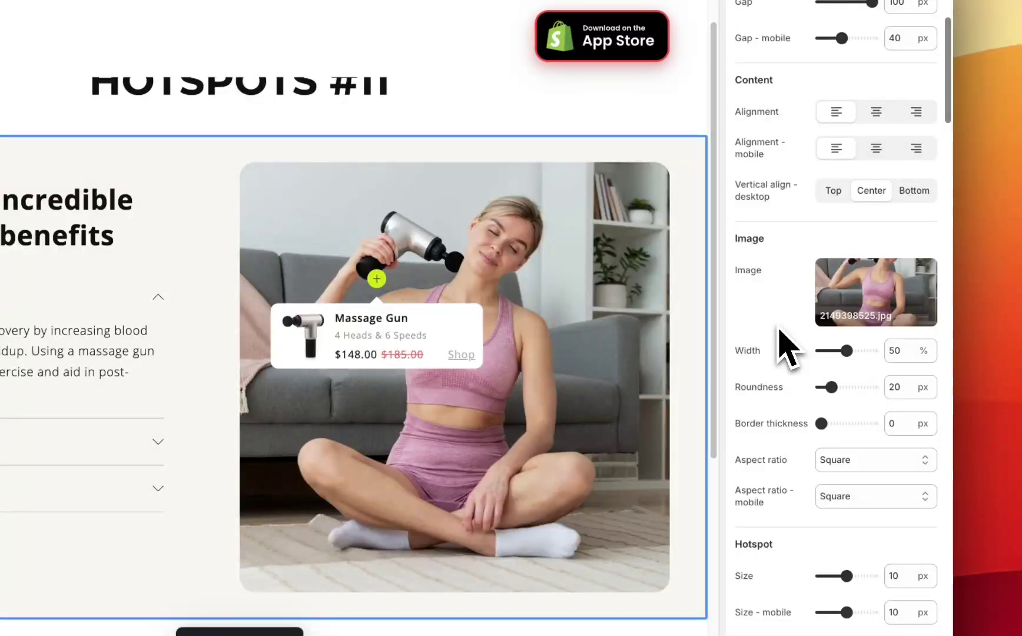
pyautogui.scroll(-1, 780, 348)
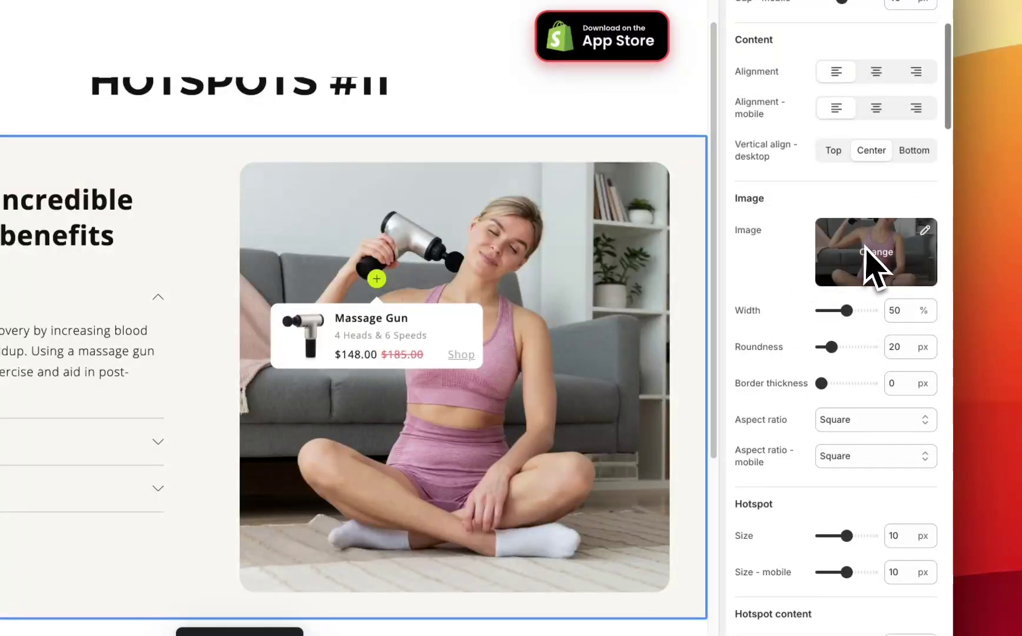
pyautogui.scroll(-1, 789, 294)
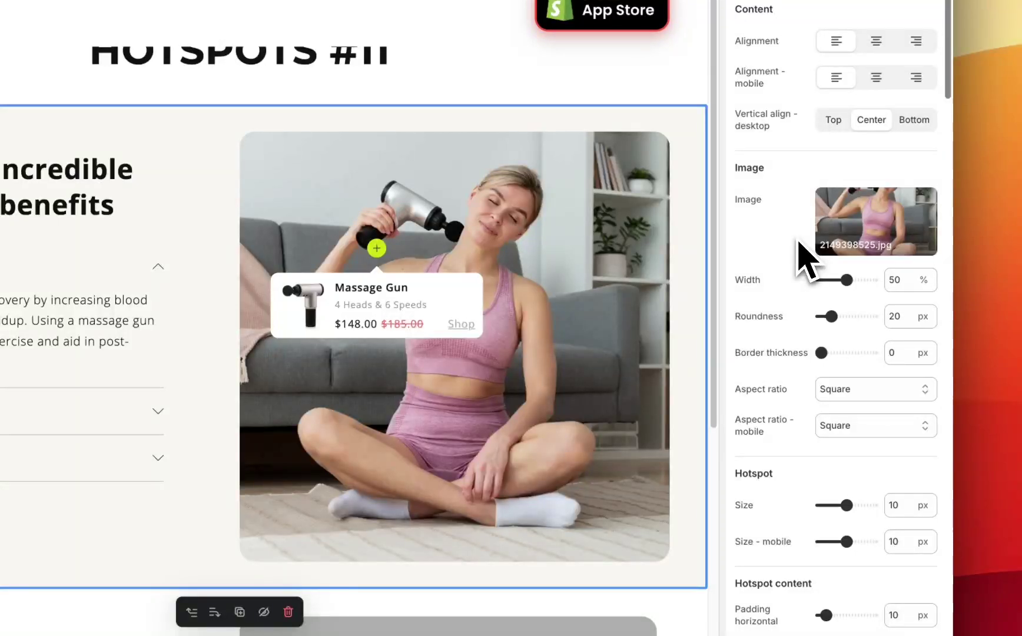
pyautogui.scroll(-1, 797, 242)
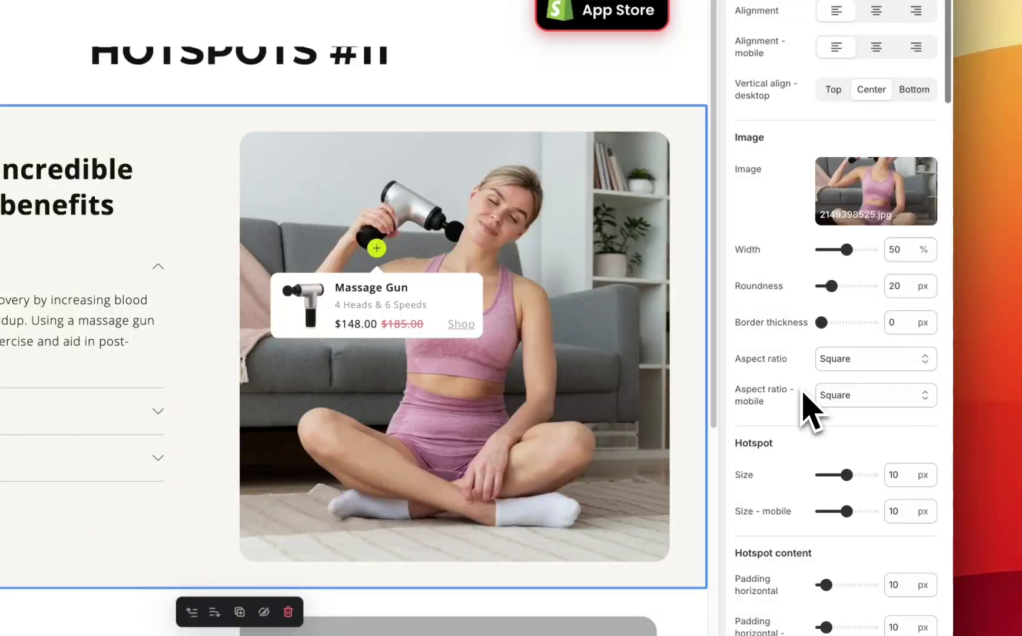
pyautogui.scroll(-5, 804, 393)
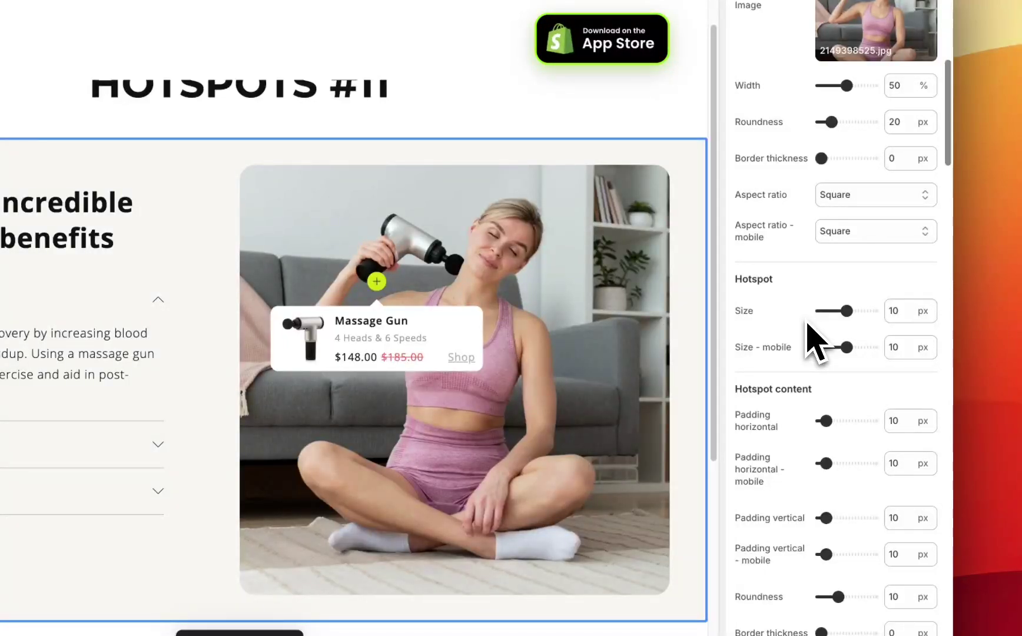
pyautogui.scroll(-5, 816, 341)
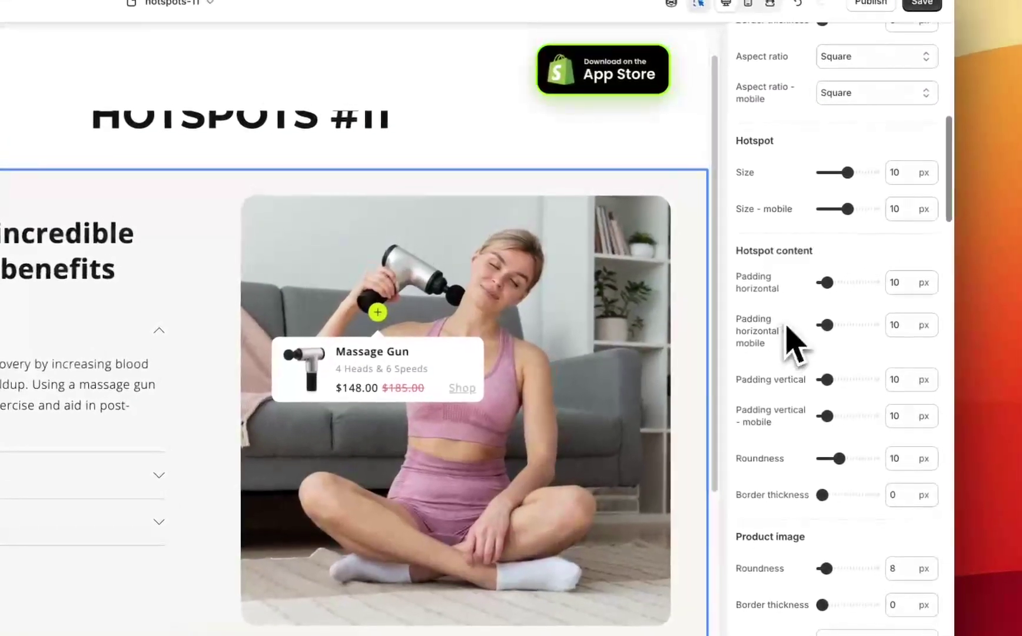
pyautogui.scroll(-1, 789, 336)
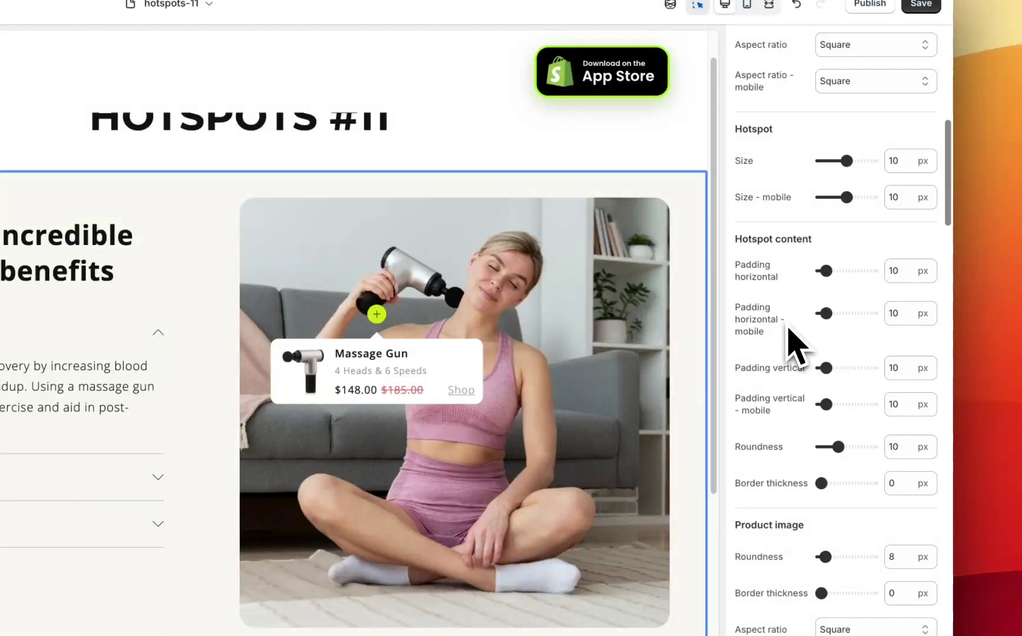
pyautogui.scroll(-2, 797, 348)
pyautogui.scroll(-3, 786, 330)
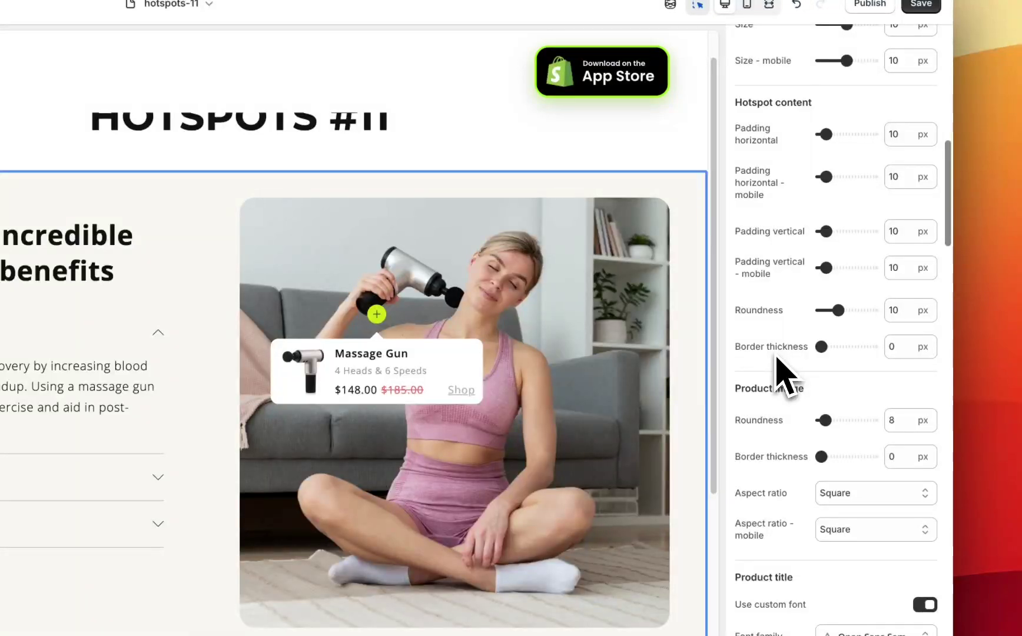
pyautogui.scroll(-3, 783, 376)
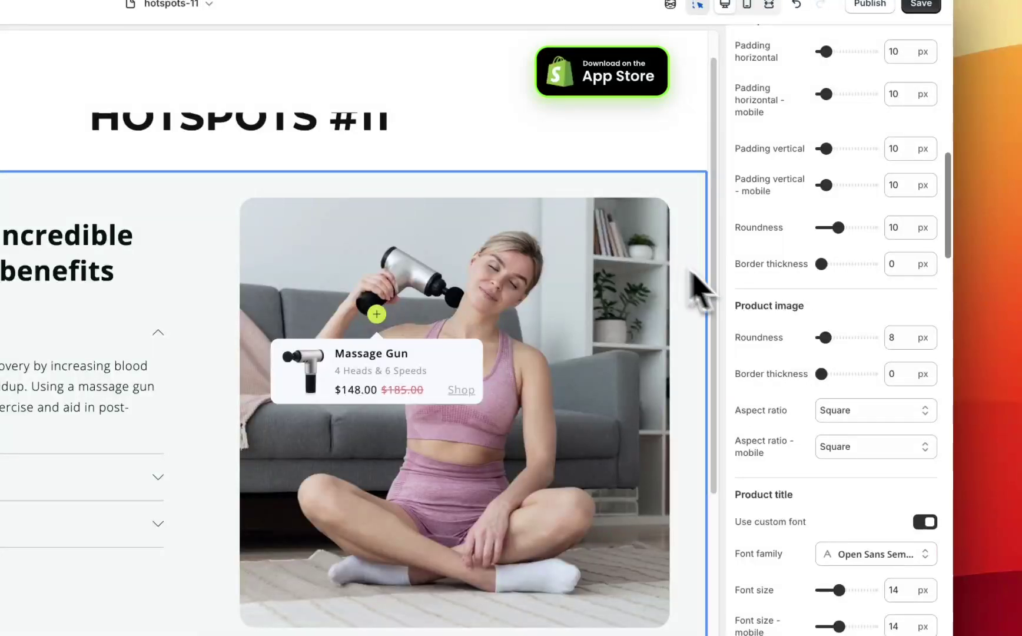
pyautogui.scroll(-2, 771, 342)
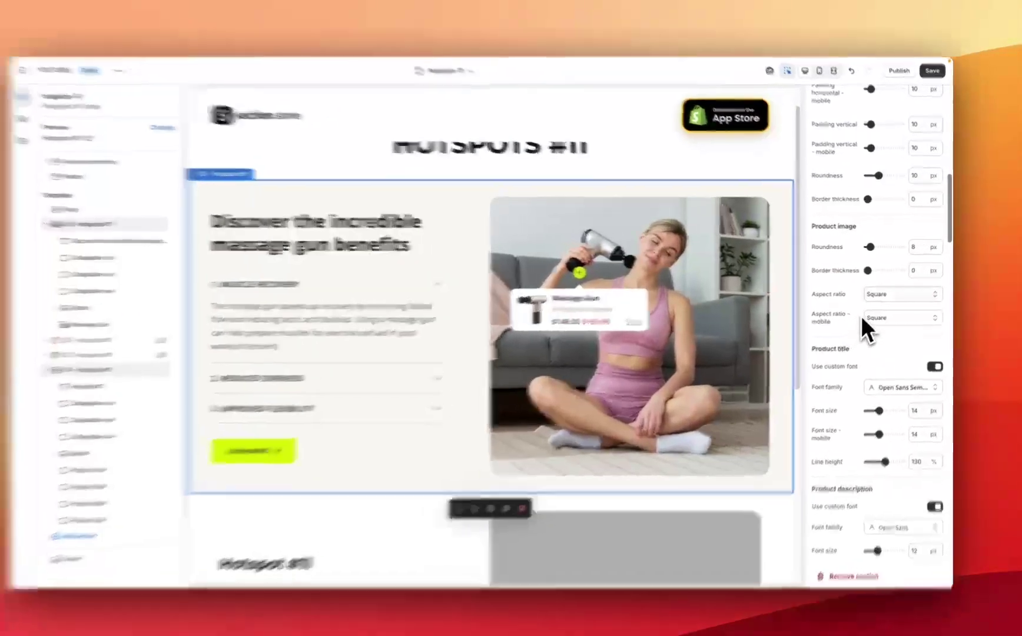
pyautogui.click(881, 295)
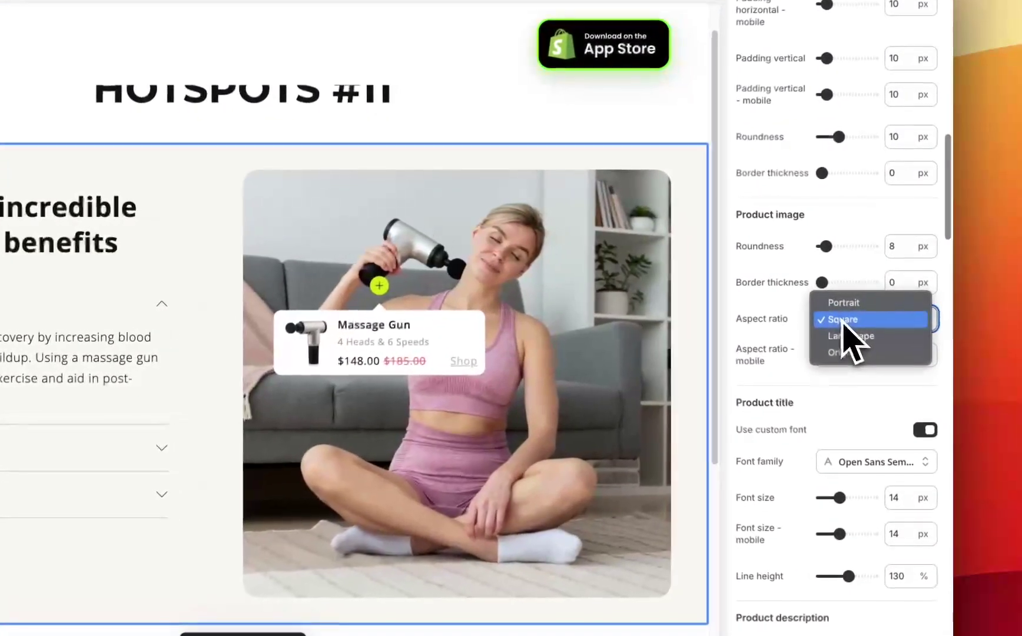
pyautogui.click(789, 325)
pyautogui.scroll(-6, 780, 324)
pyautogui.scroll(-2, 773, 311)
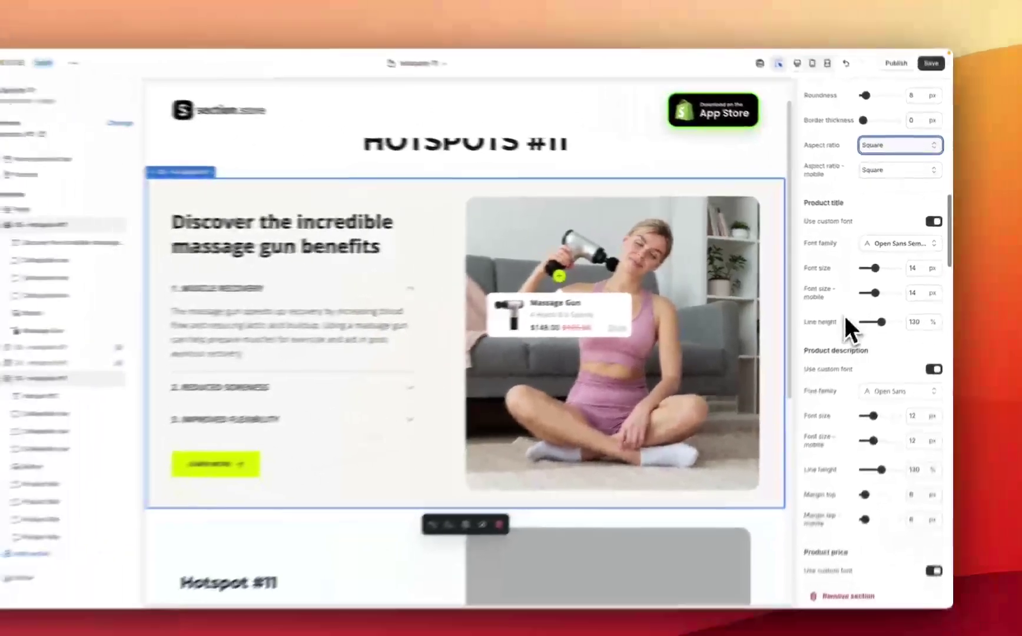
pyautogui.scroll(-2, 856, 323)
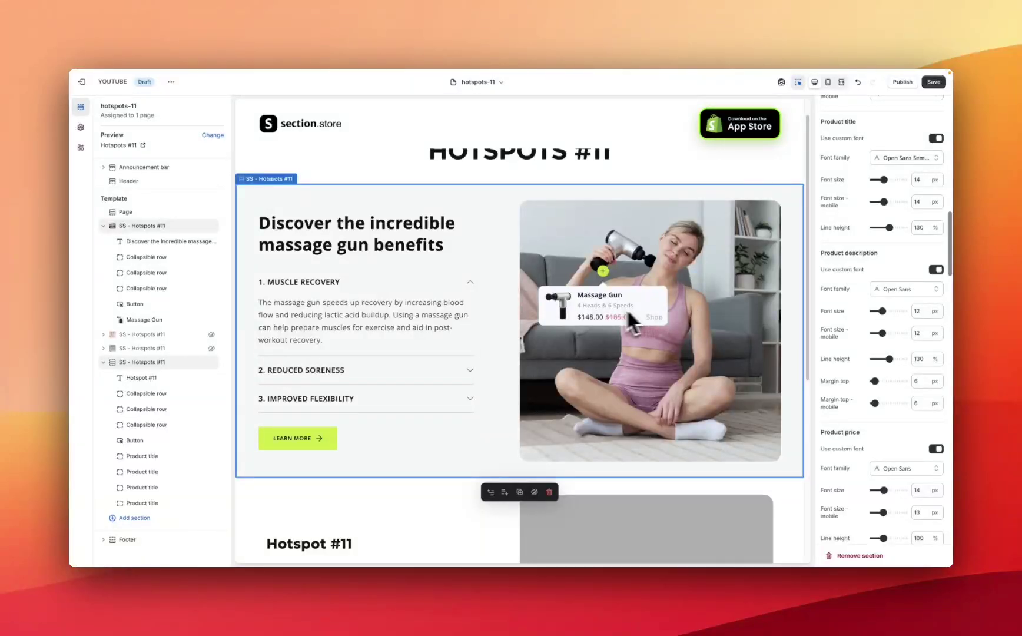
pyautogui.scroll(-1, 860, 321)
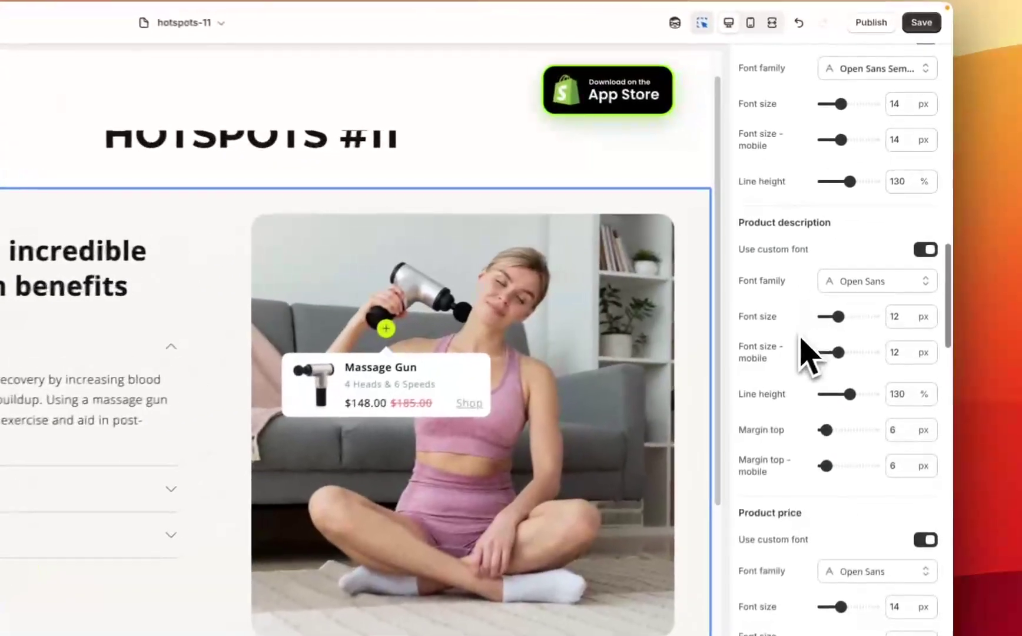
pyautogui.scroll(-3, 827, 297)
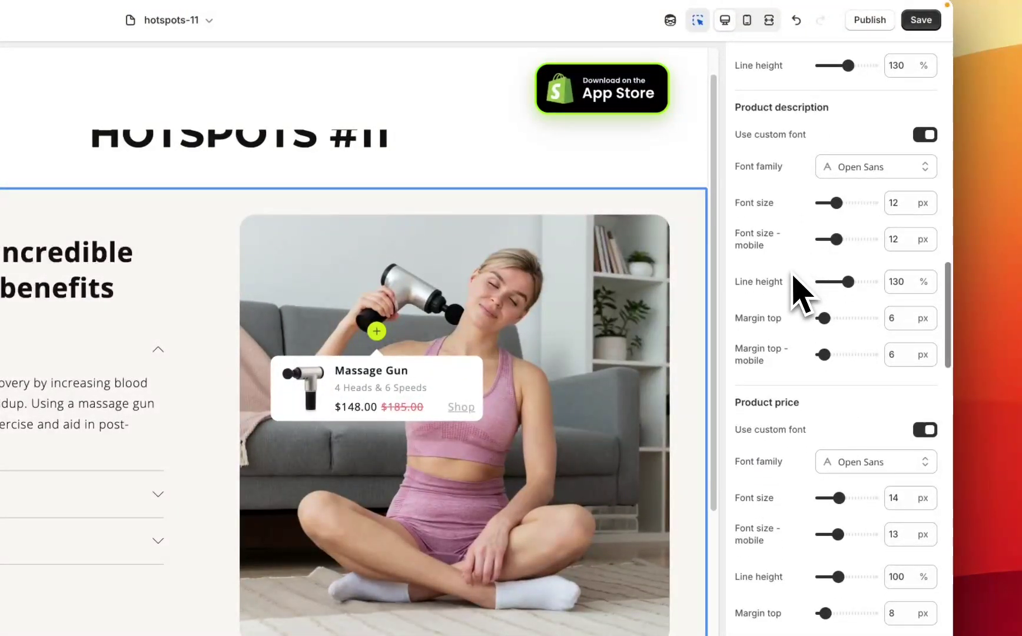
pyautogui.scroll(-1, 798, 285)
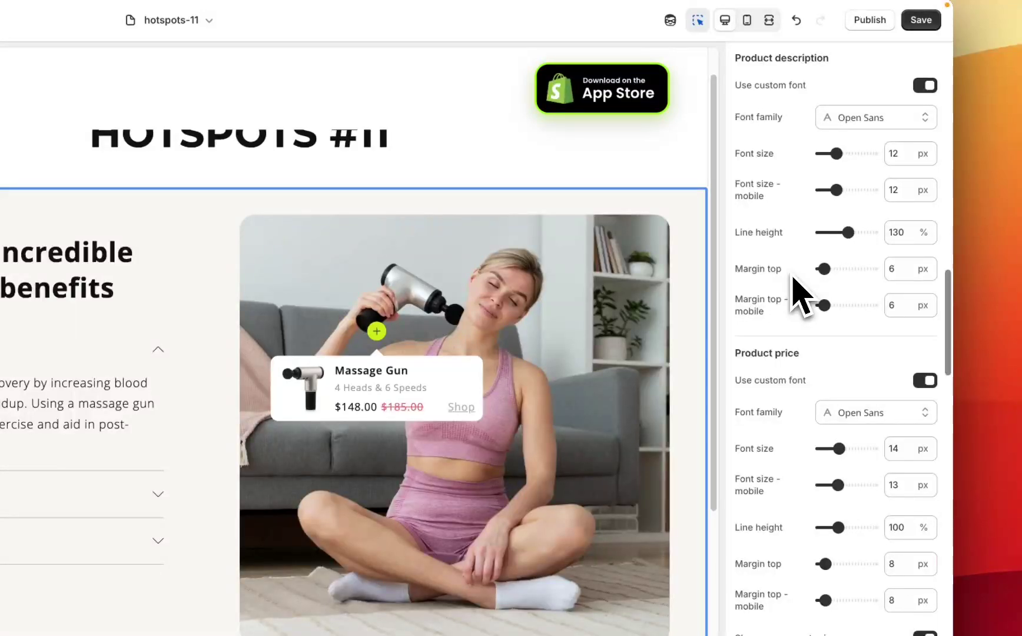
pyautogui.scroll(-3, 793, 277)
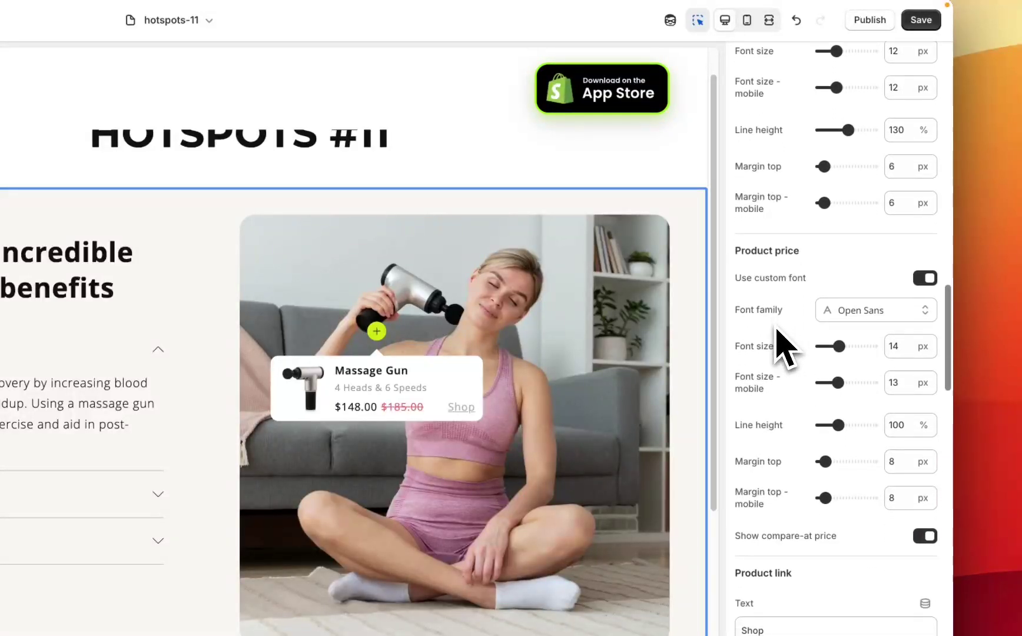
pyautogui.scroll(-1, 776, 308)
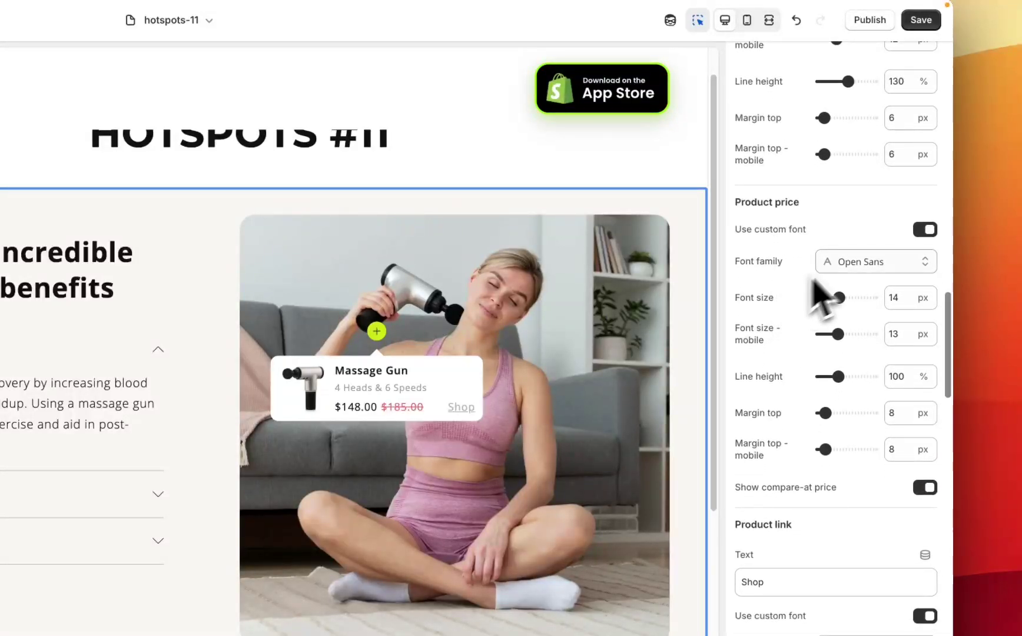
pyautogui.scroll(-1, 799, 327)
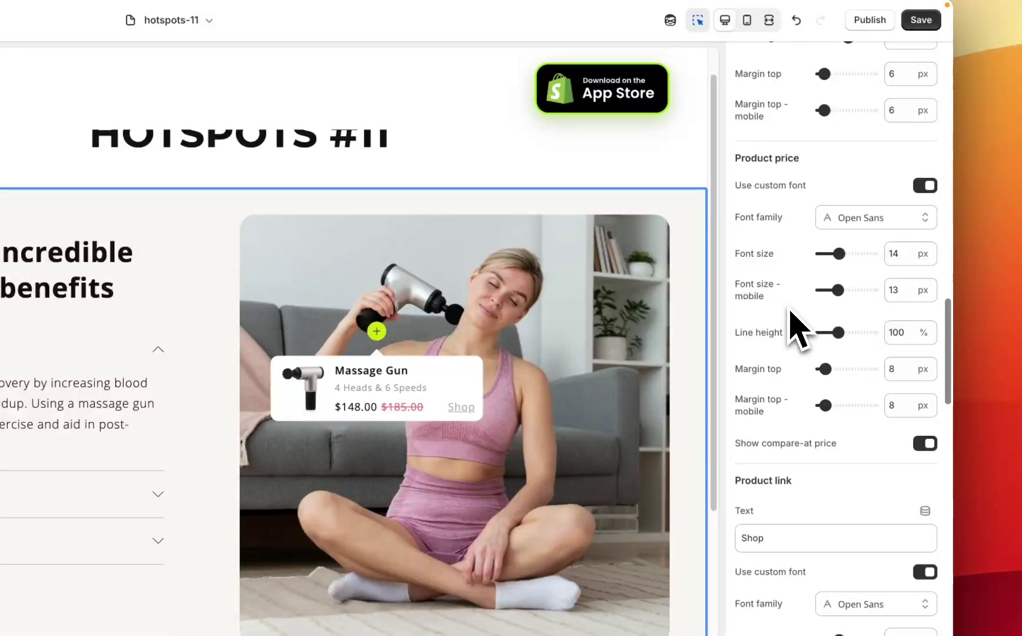
pyautogui.scroll(-1, 800, 328)
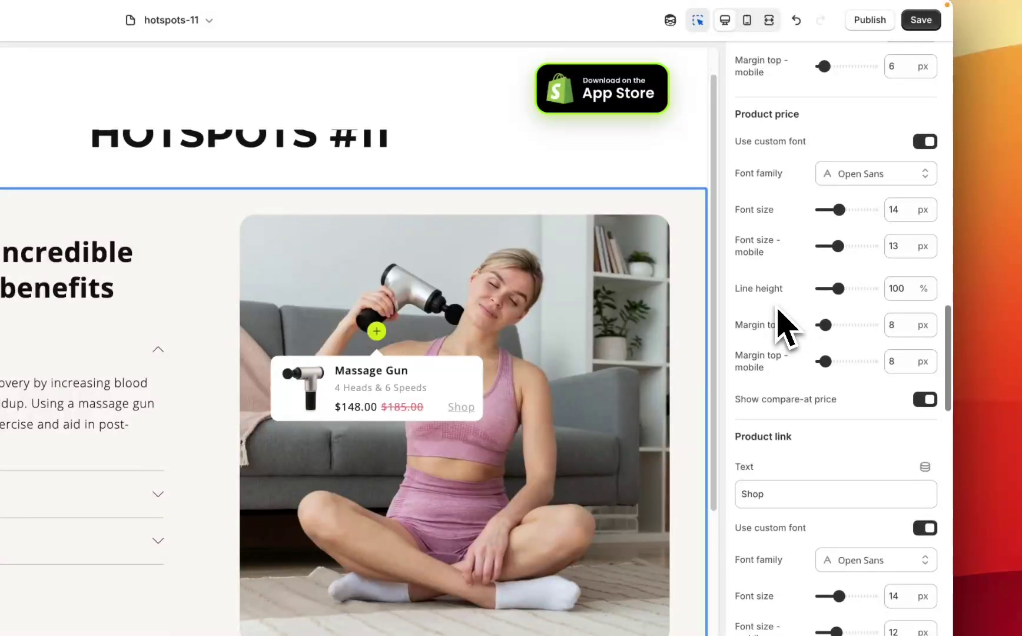
pyautogui.scroll(-2, 784, 327)
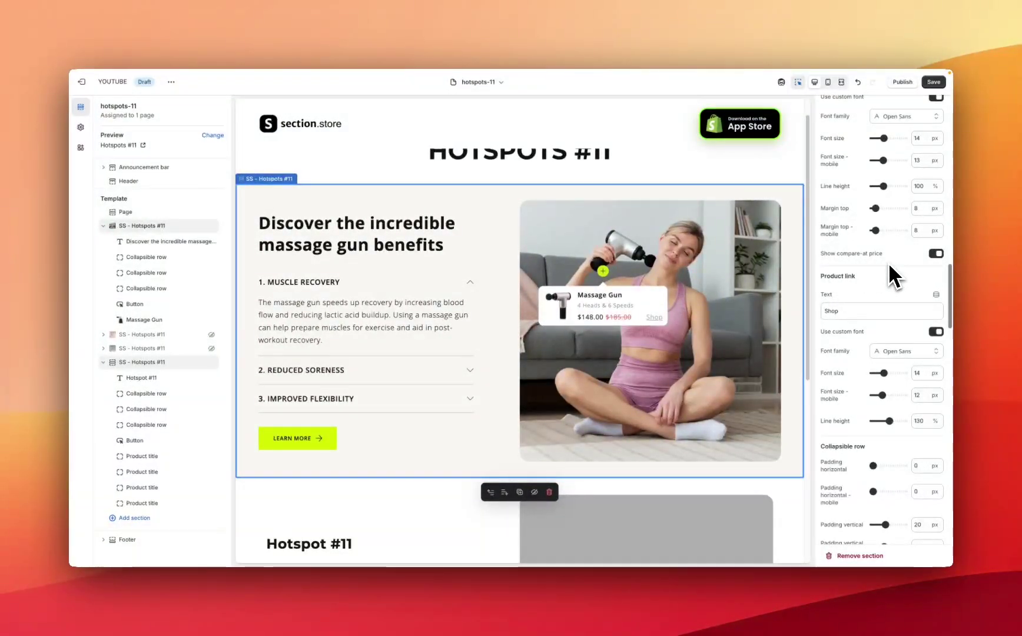
pyautogui.scroll(-3, 878, 271)
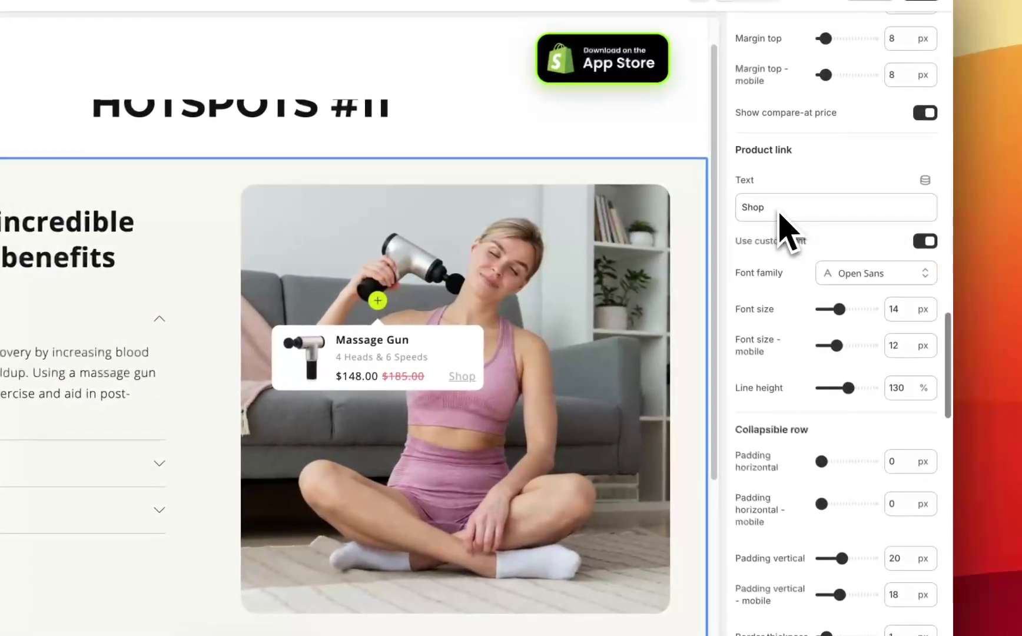
pyautogui.scroll(-1, 812, 360)
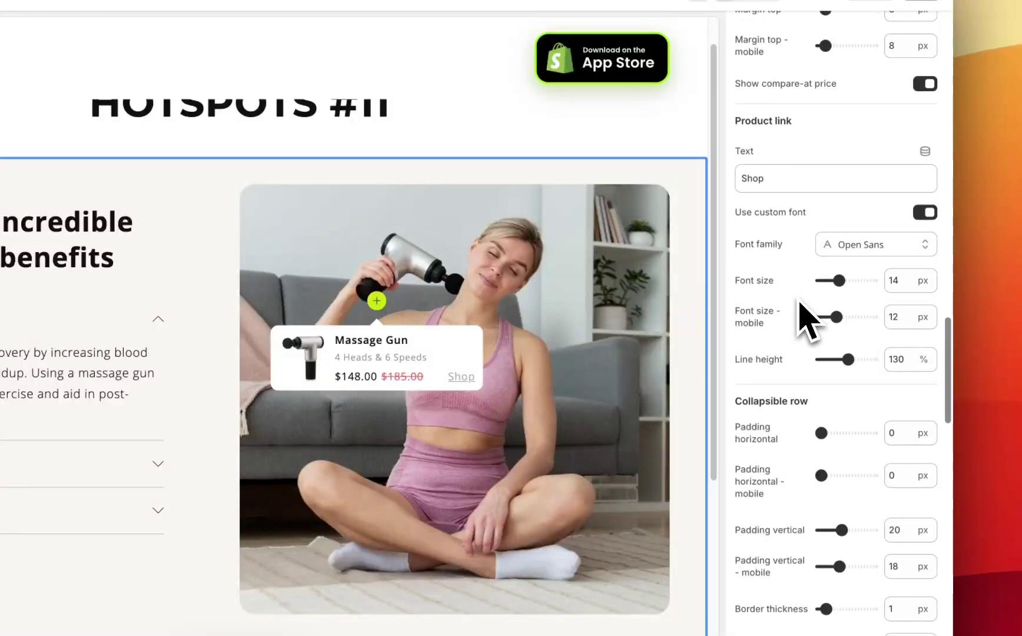
pyautogui.scroll(-1, 809, 318)
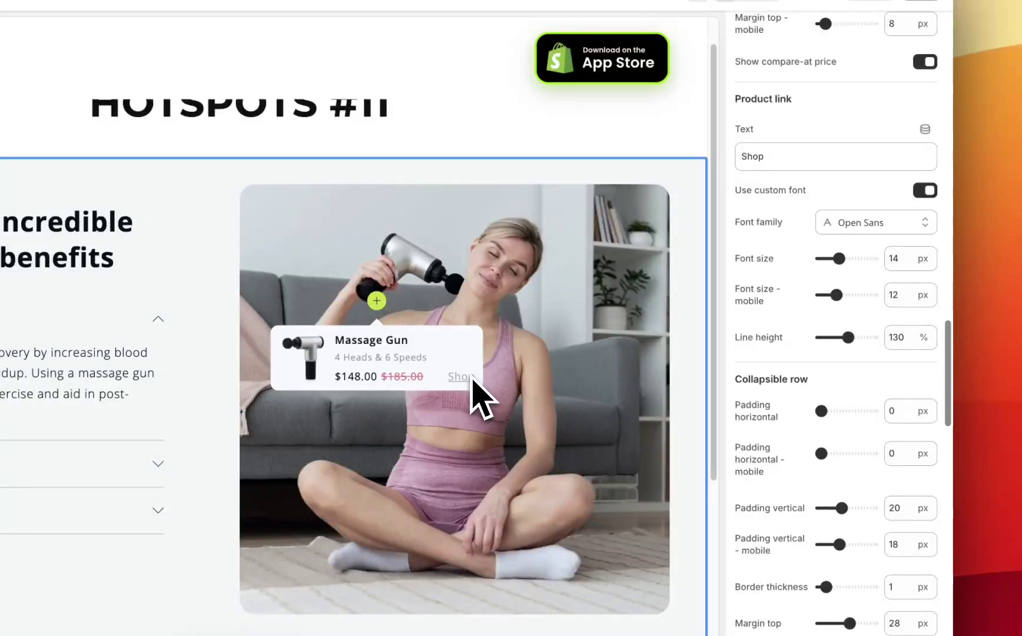
pyautogui.scroll(-3, 777, 302)
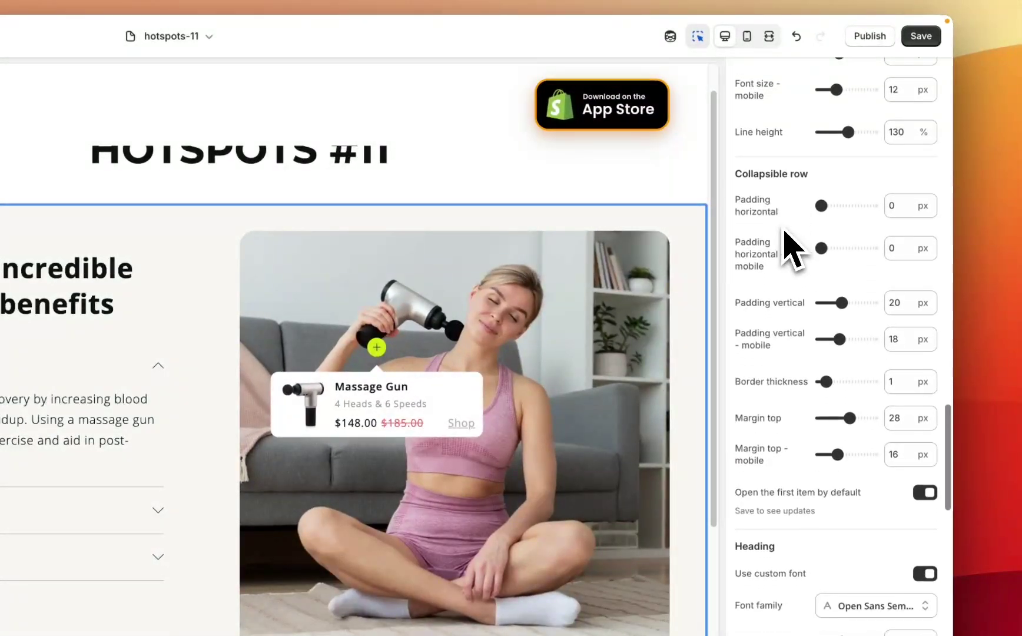
pyautogui.scroll(-3, 783, 253)
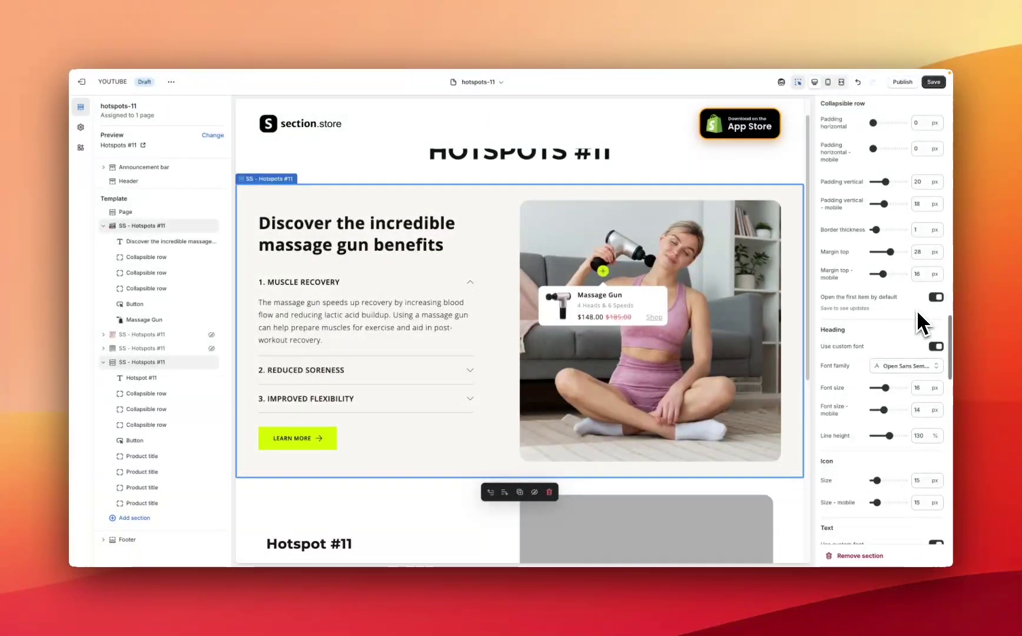
pyautogui.scroll(-1, 917, 310)
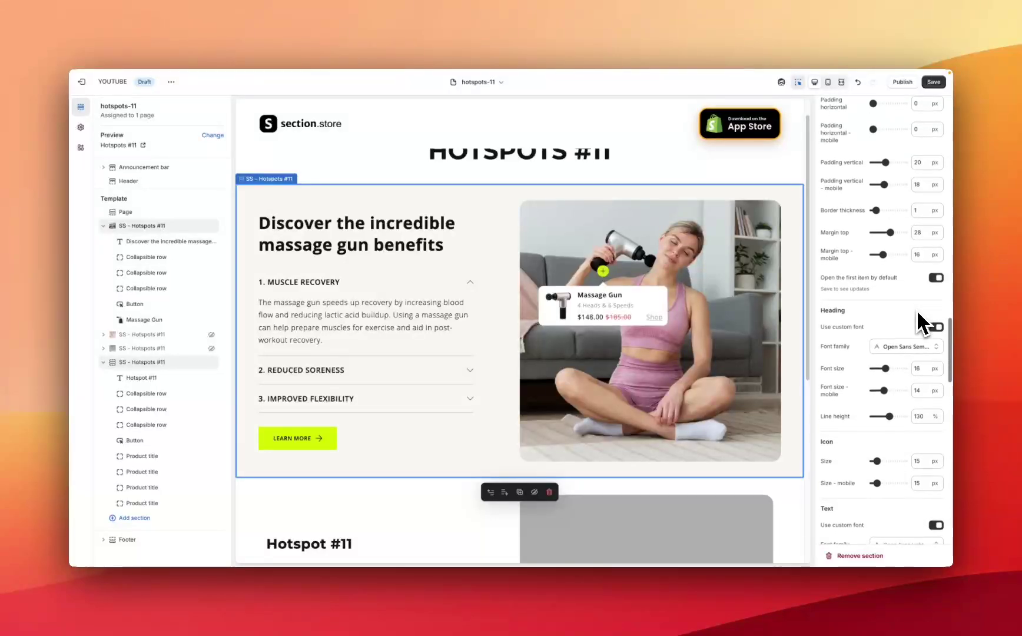
pyautogui.scroll(-5, 856, 307)
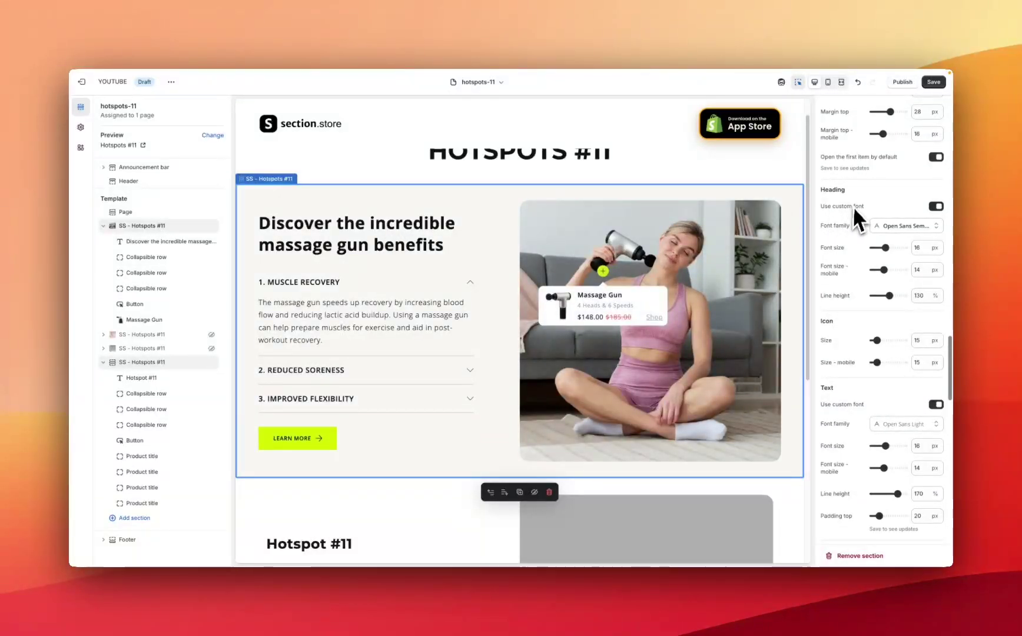
pyautogui.scroll(-1, 859, 235)
pyautogui.scroll(-2, 860, 207)
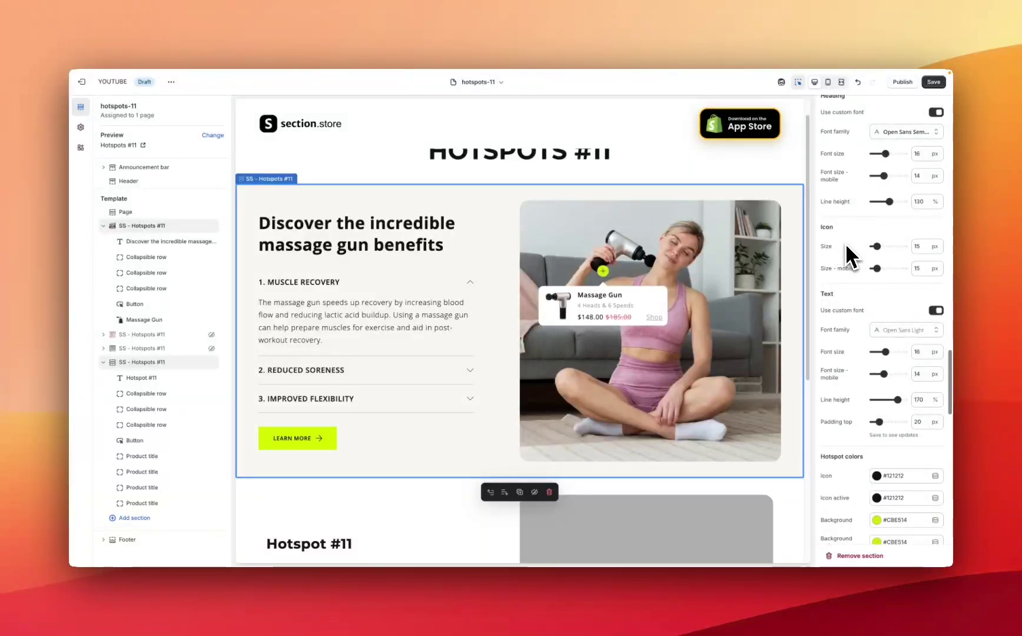
pyautogui.scroll(-1, 851, 257)
pyautogui.scroll(-2, 848, 255)
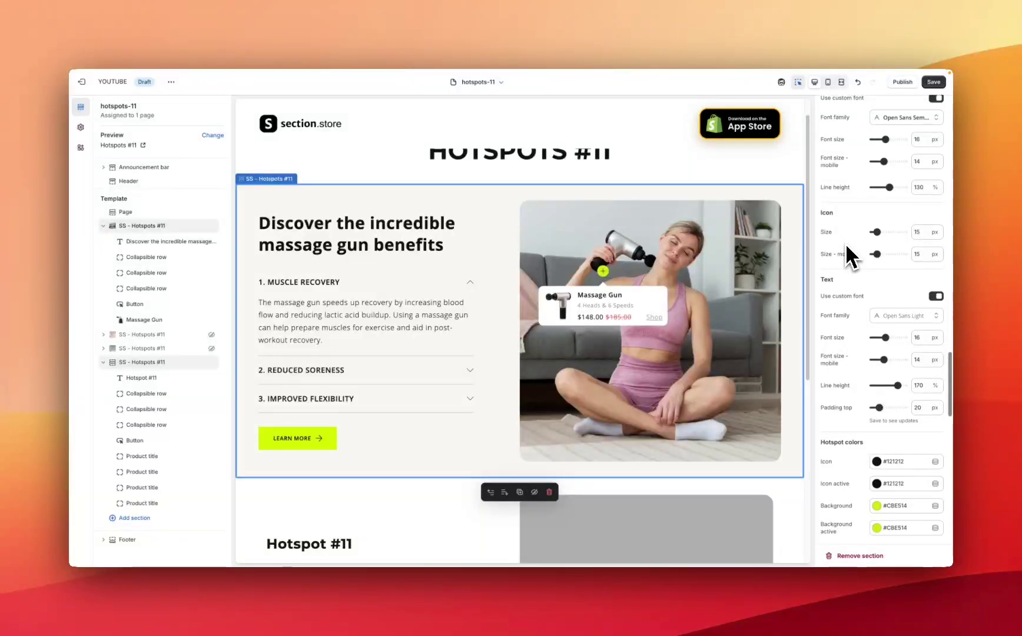
pyautogui.scroll(-1, 848, 255)
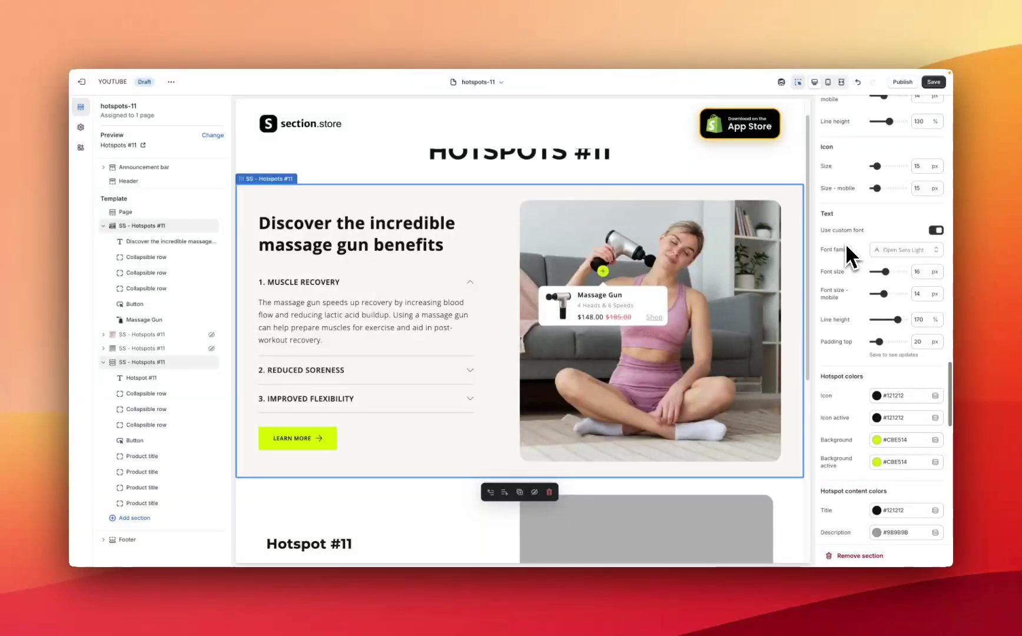
pyautogui.scroll(-1, 847, 247)
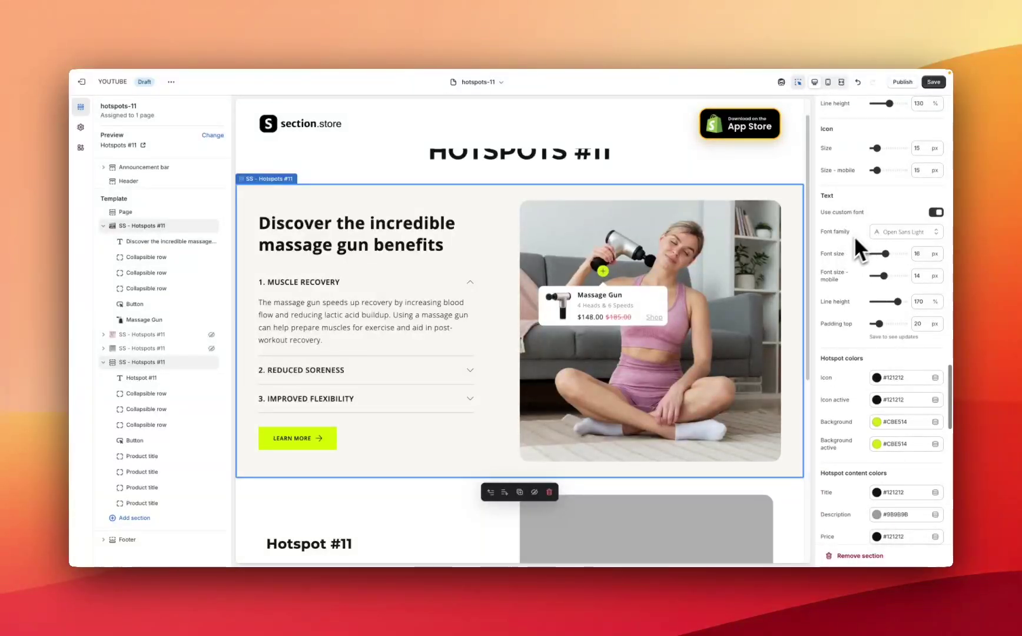
pyautogui.scroll(-2, 866, 247)
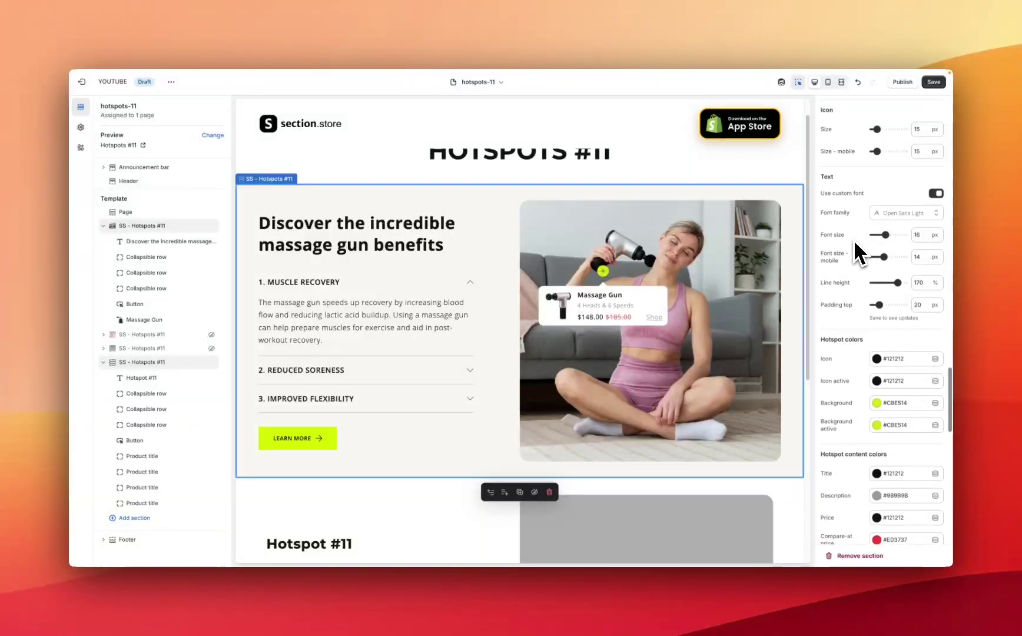
pyautogui.scroll(-1, 854, 257)
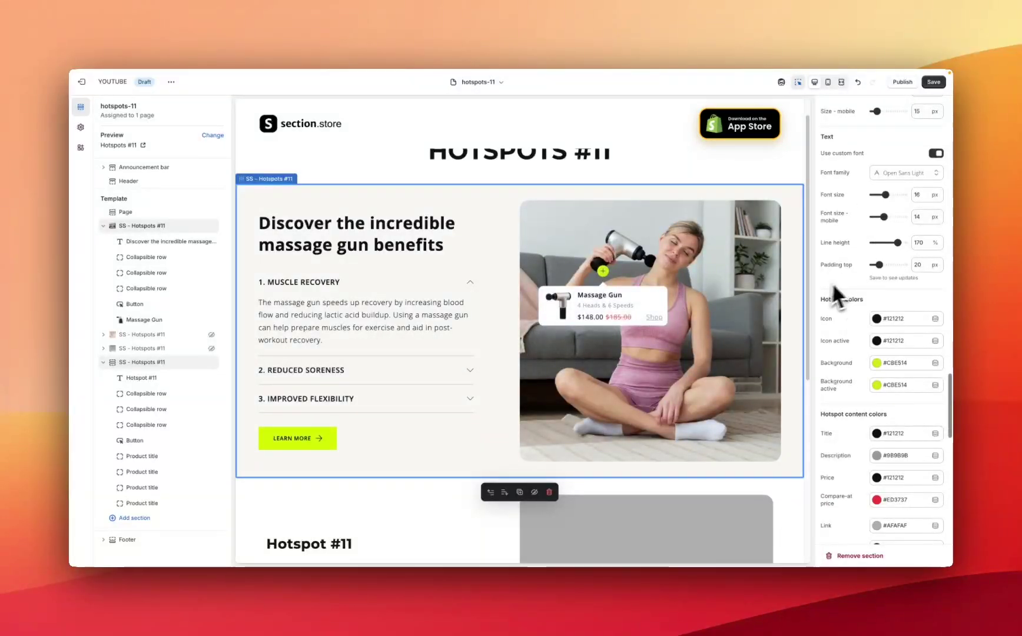
pyautogui.scroll(-5, 840, 283)
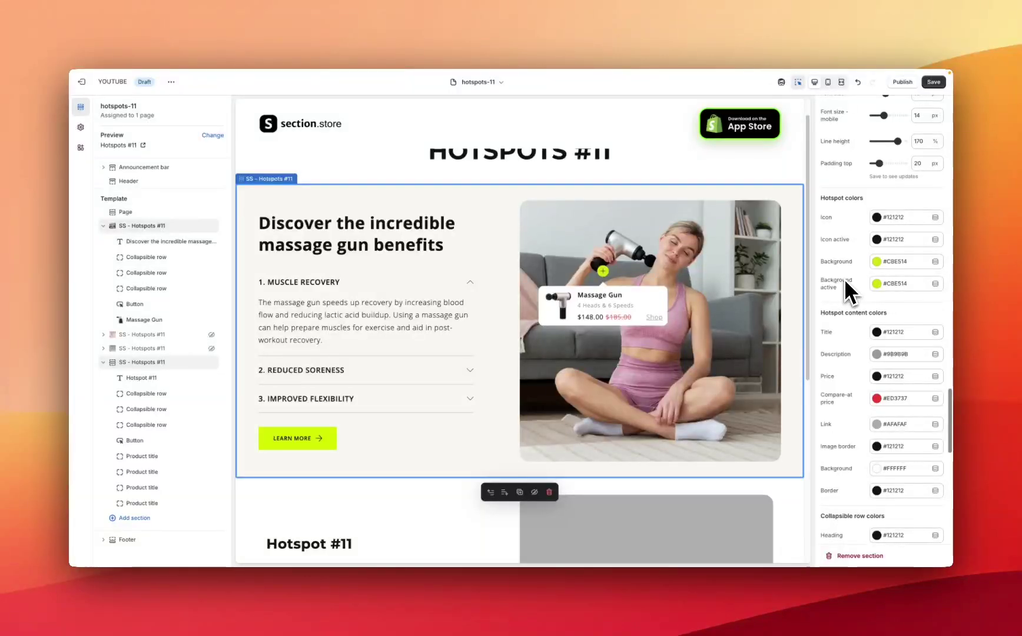
pyautogui.scroll(-1, 844, 279)
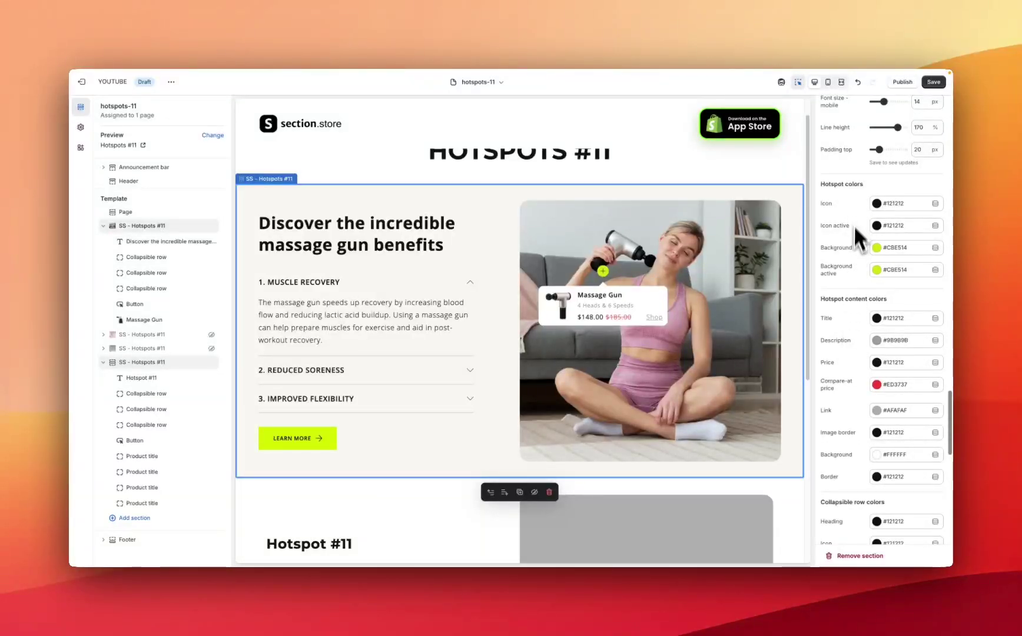
pyautogui.scroll(-10, 860, 323)
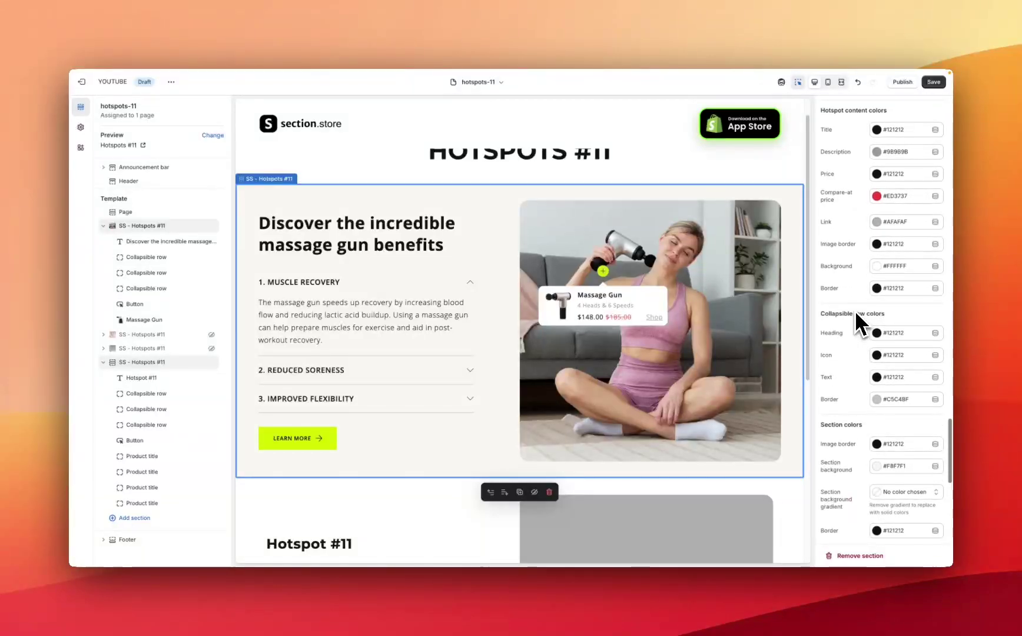
pyautogui.scroll(13, 856, 314)
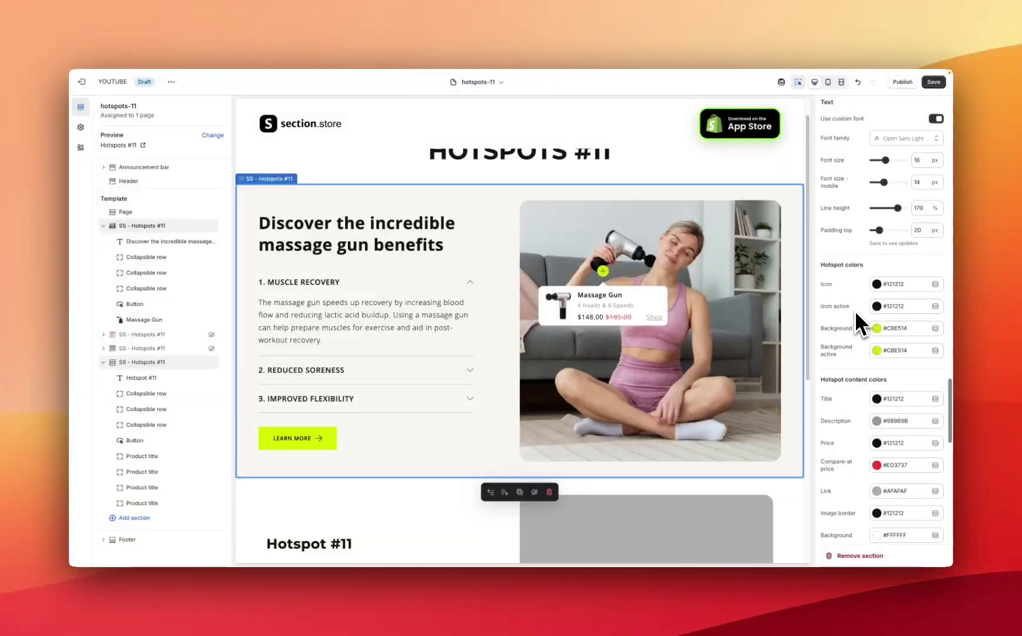
pyautogui.scroll(-20, 861, 324)
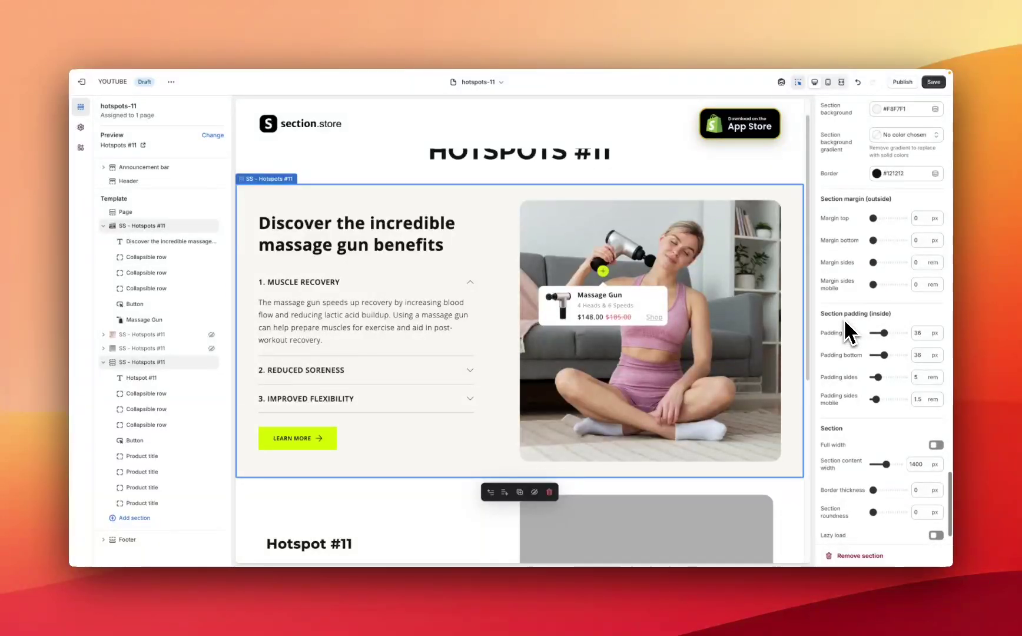
pyautogui.scroll(-2, 846, 318)
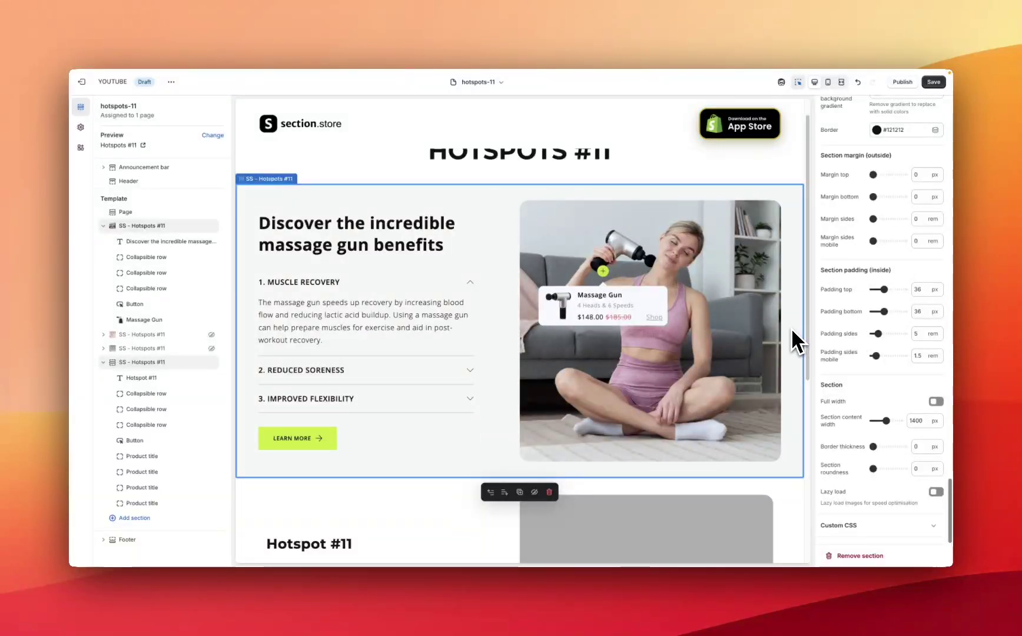
pyautogui.scroll(-1, 794, 338)
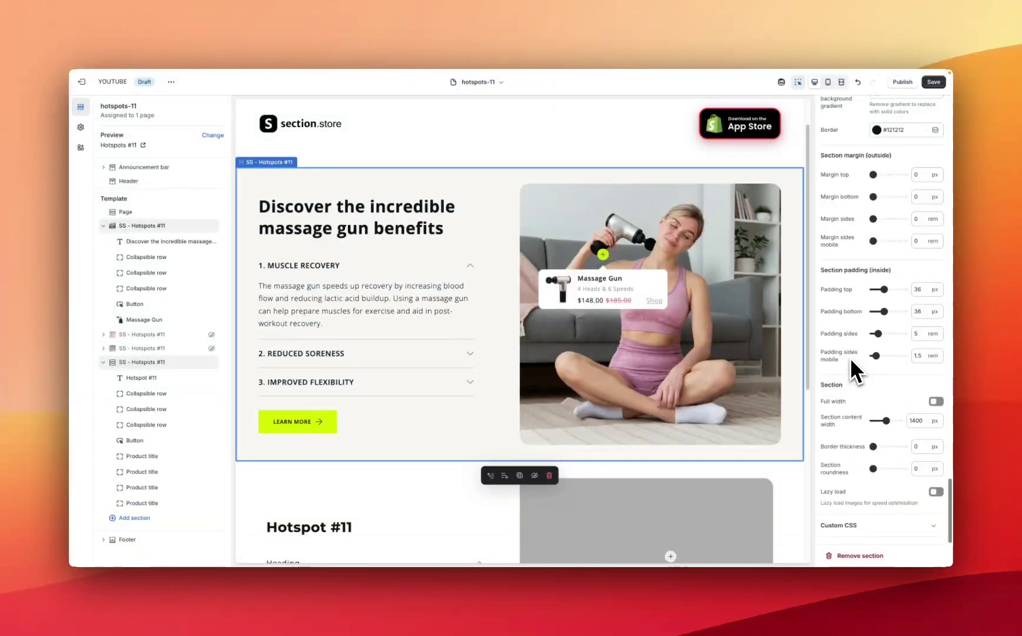
# - Inspect the section heading, then the MUSCLE RECOVERY row's heading and description fields
pyautogui.click(152, 251)
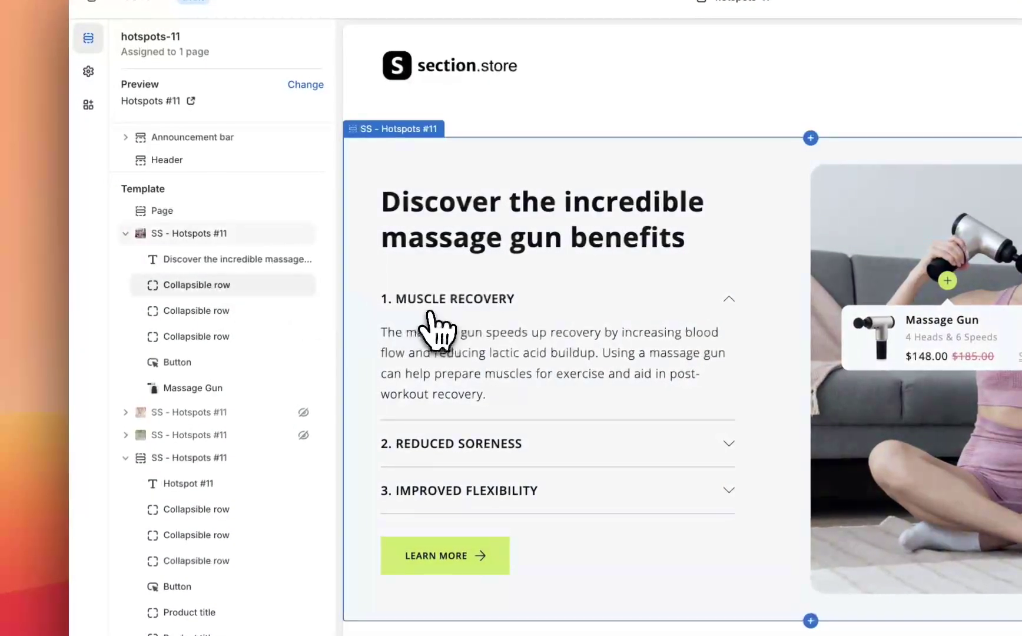
pyautogui.click(506, 307)
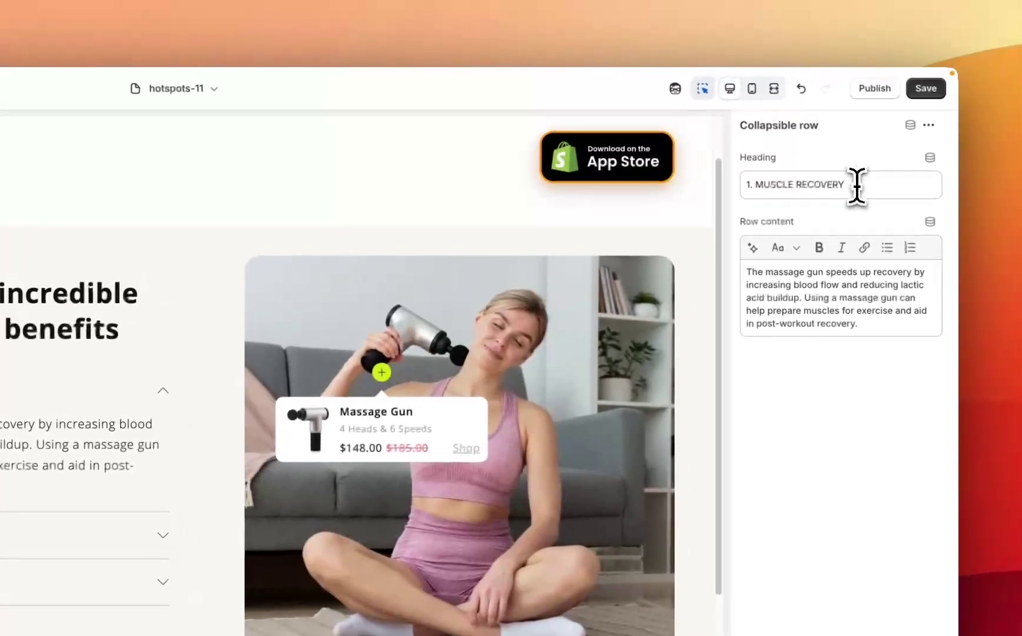
pyautogui.click(856, 187)
pyautogui.click(798, 306)
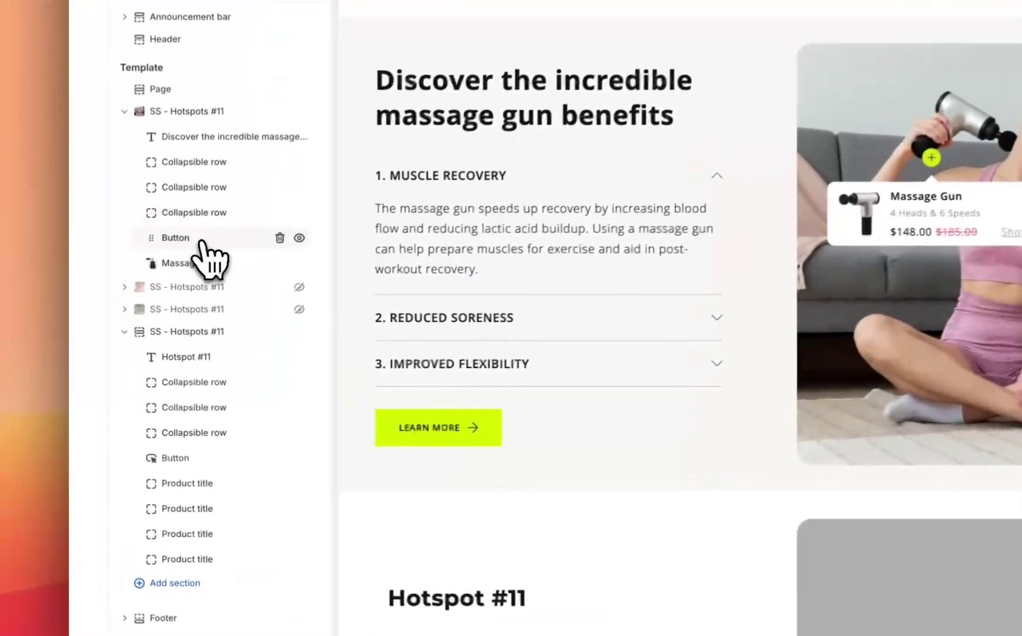
# - Review the LEARN MORE button's label and scroll through its style and Colors settings
pyautogui.click(206, 238)
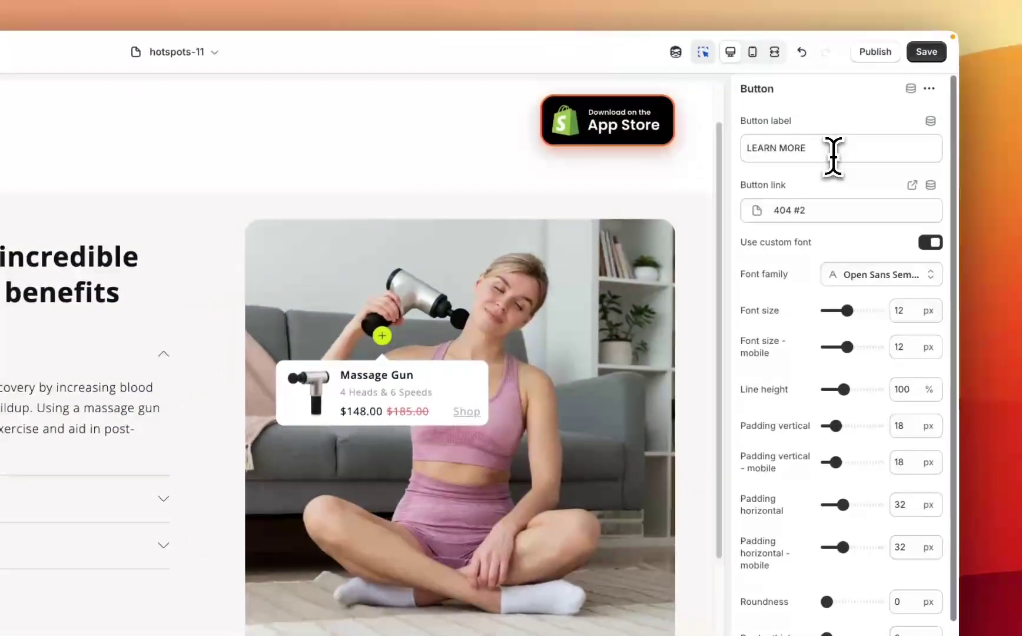
pyautogui.click(832, 150)
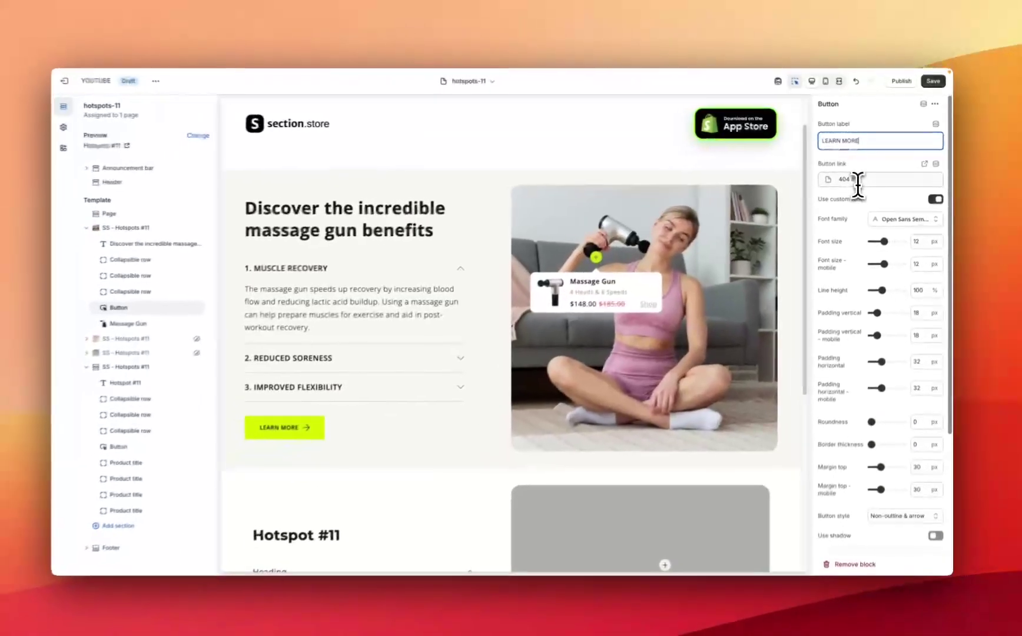
pyautogui.scroll(-1, 848, 238)
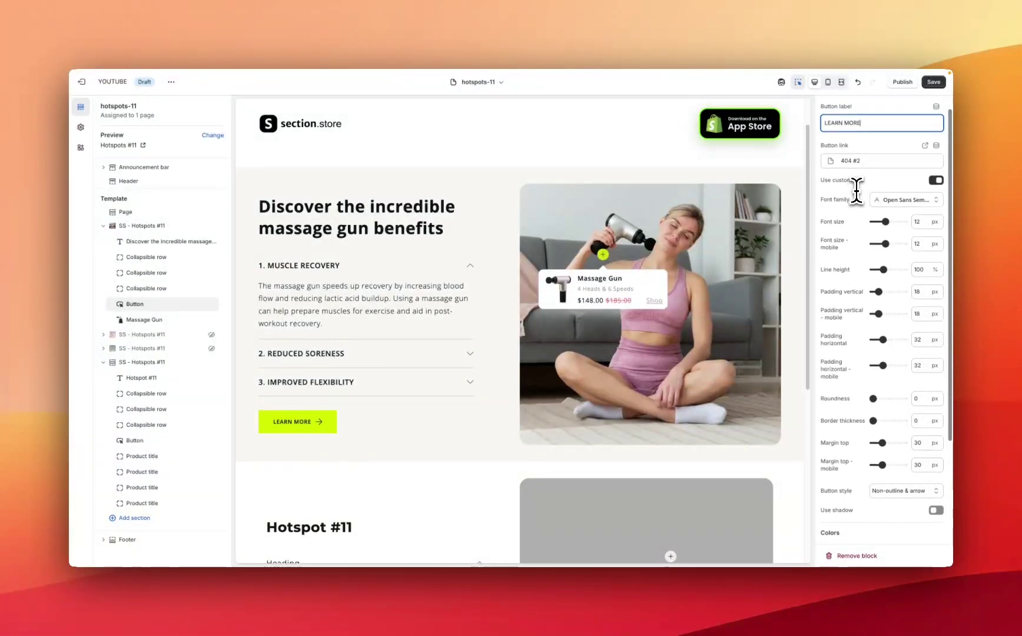
pyautogui.scroll(-5, 851, 219)
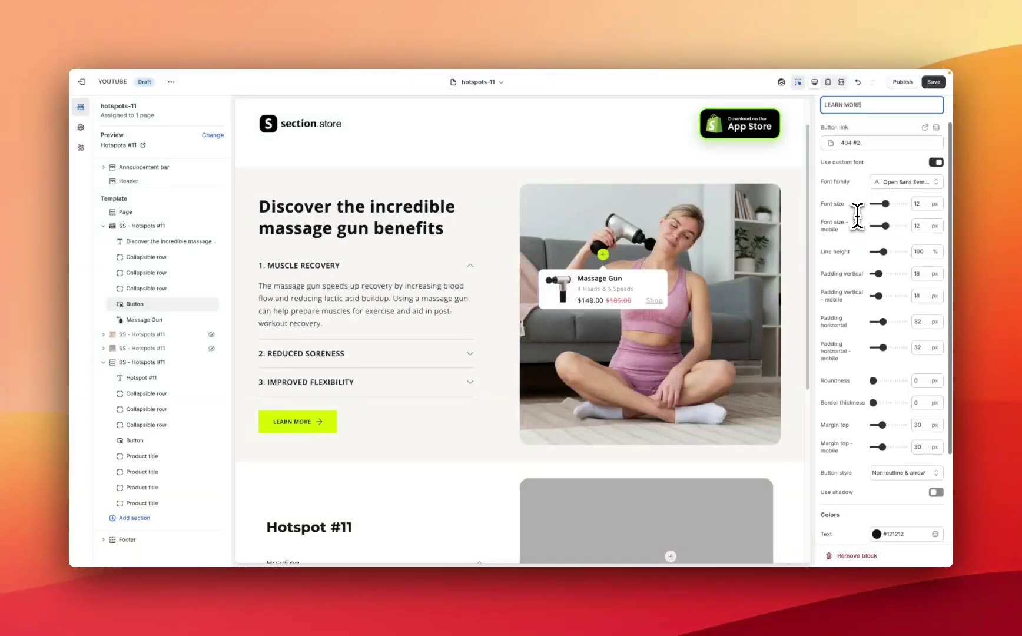
pyautogui.scroll(-5, 851, 224)
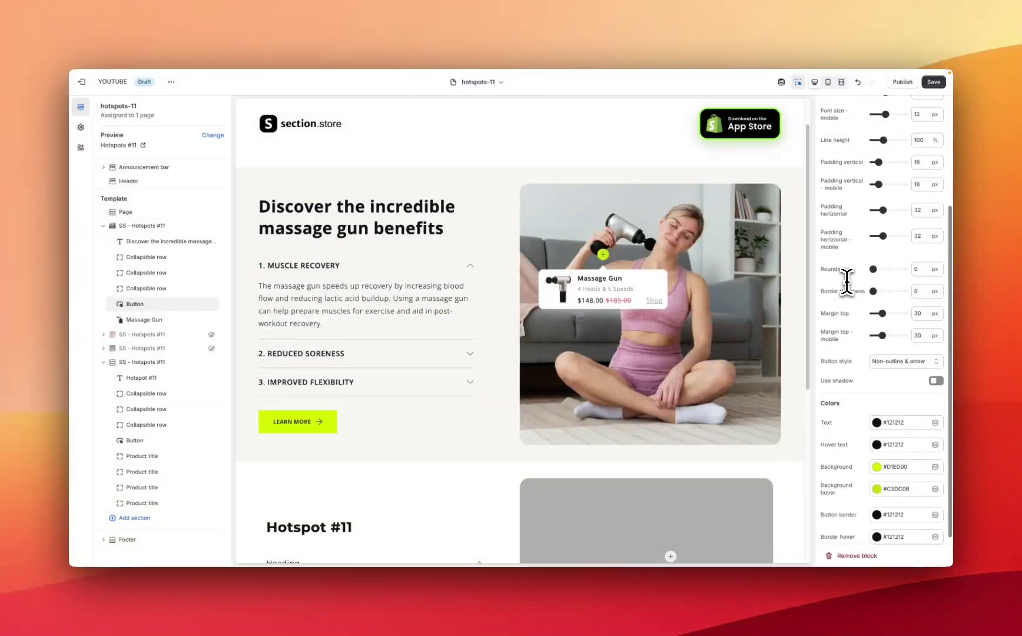
pyautogui.scroll(-1, 846, 282)
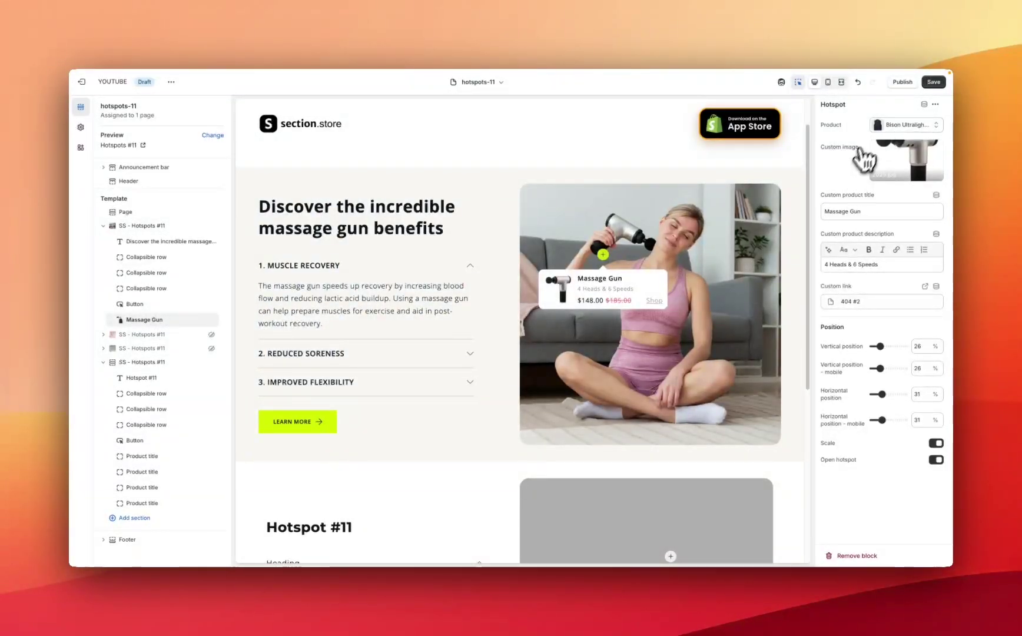
# - Drag the Massage Gun hotspot's Vertical position slider to move it lower on the image
pyautogui.moveTo(907, 174)
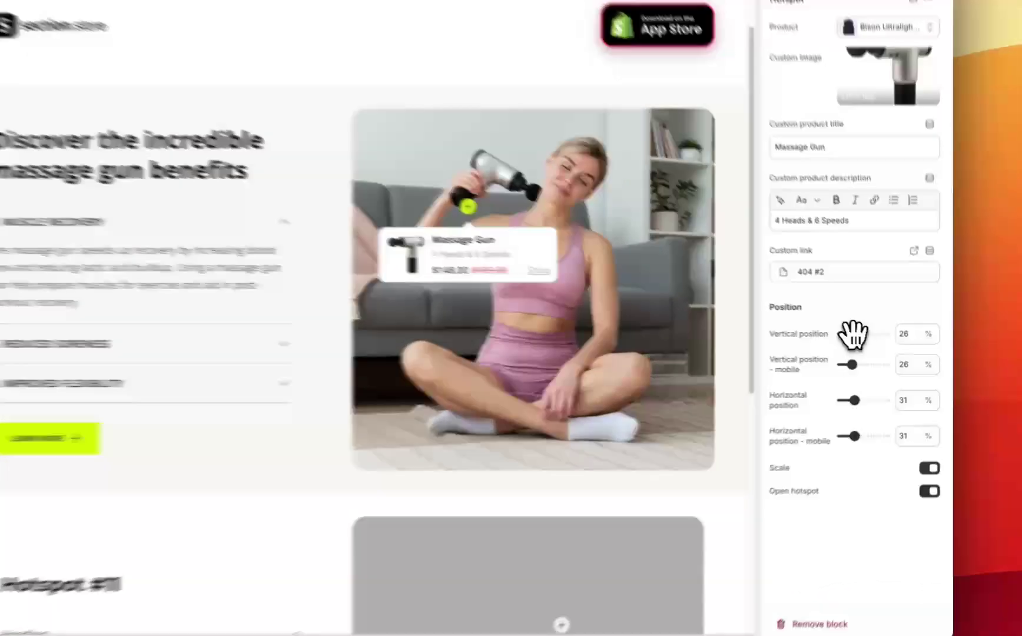
pyautogui.moveTo(879, 347); pyautogui.dragTo(833, 330)
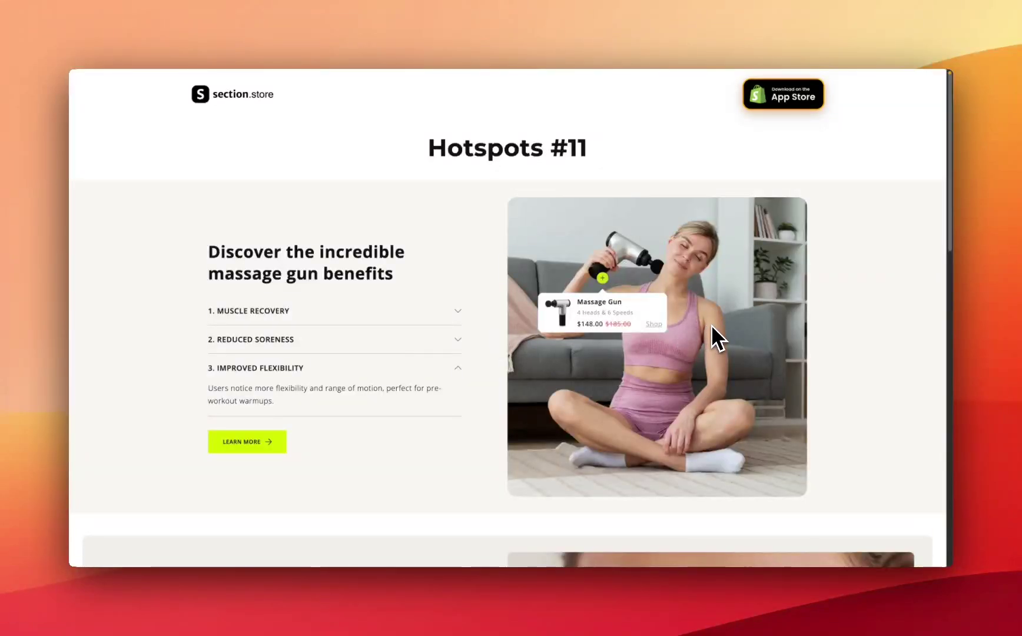
# - Close the Massage Gun card, open the lip balm hotspot card below, then scroll back up
pyautogui.click(603, 278)
pyautogui.scroll(-6, 605, 282)
pyautogui.scroll(-2, 605, 282)
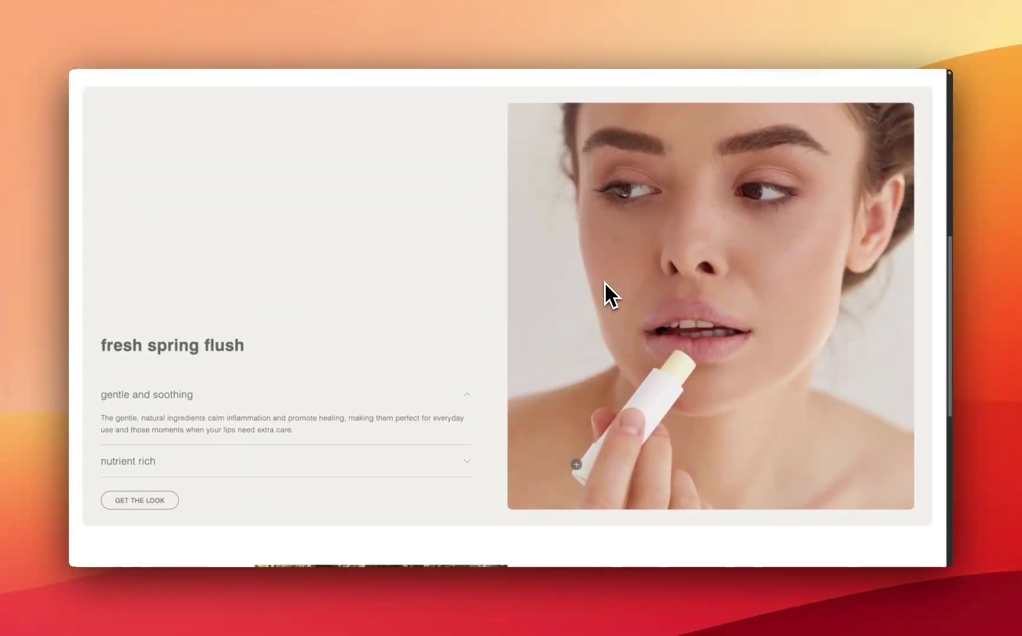
pyautogui.scroll(-6, 605, 282)
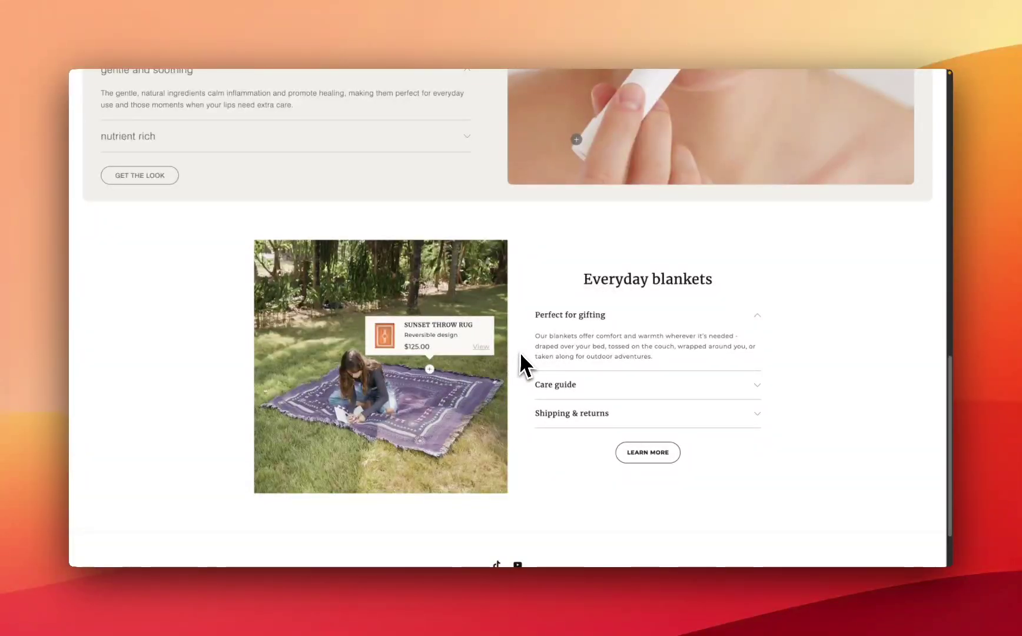
pyautogui.scroll(4, 523, 360)
pyautogui.scroll(3, 521, 354)
pyautogui.scroll(-2, 520, 353)
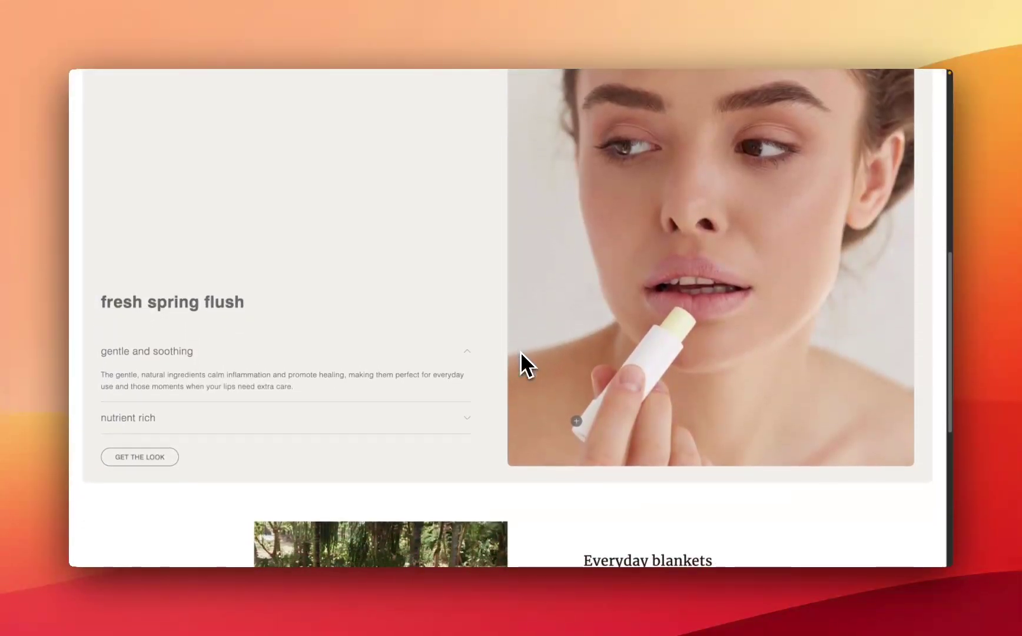
pyautogui.scroll(1, 521, 354)
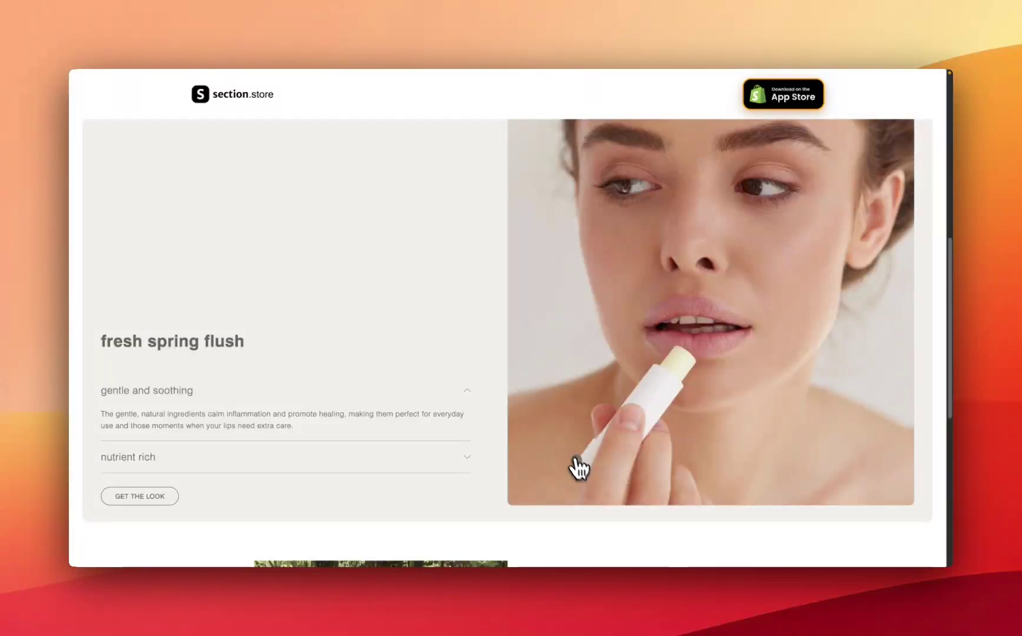
pyautogui.click(578, 463)
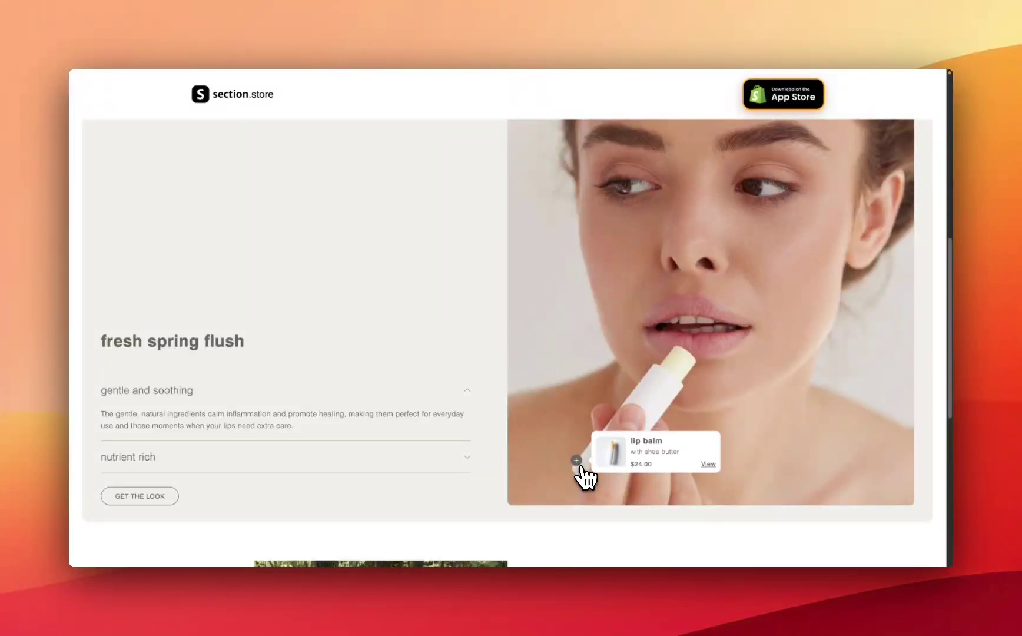
pyautogui.scroll(6, 582, 468)
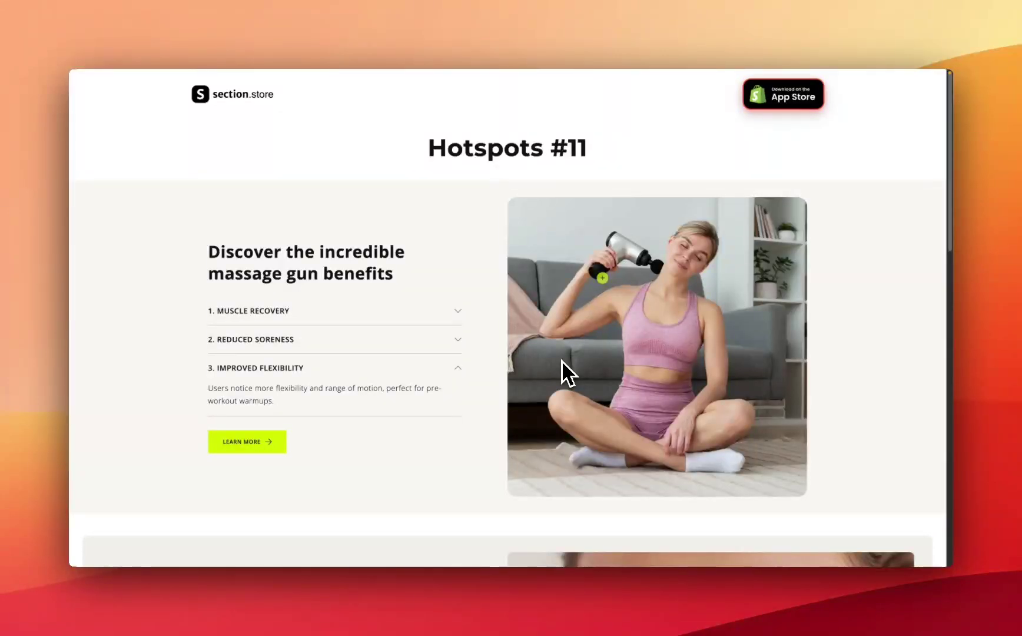
# - Open the Massage Gun card and expand each benefit row, finishing on 1. MUSCLE RECOVERY
pyautogui.click(606, 278)
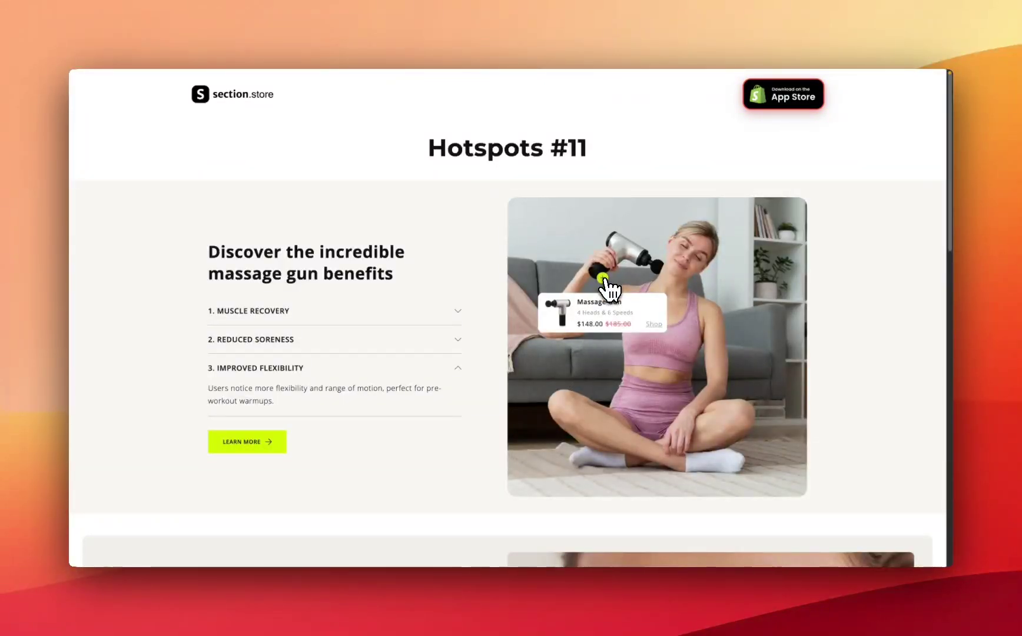
pyautogui.click(318, 317)
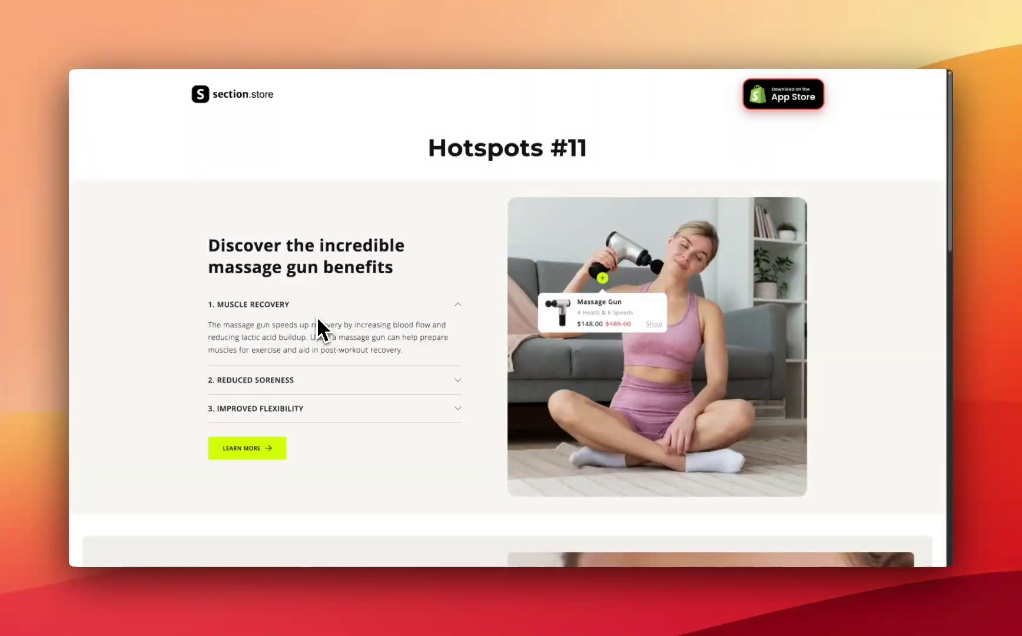
pyautogui.click(327, 318)
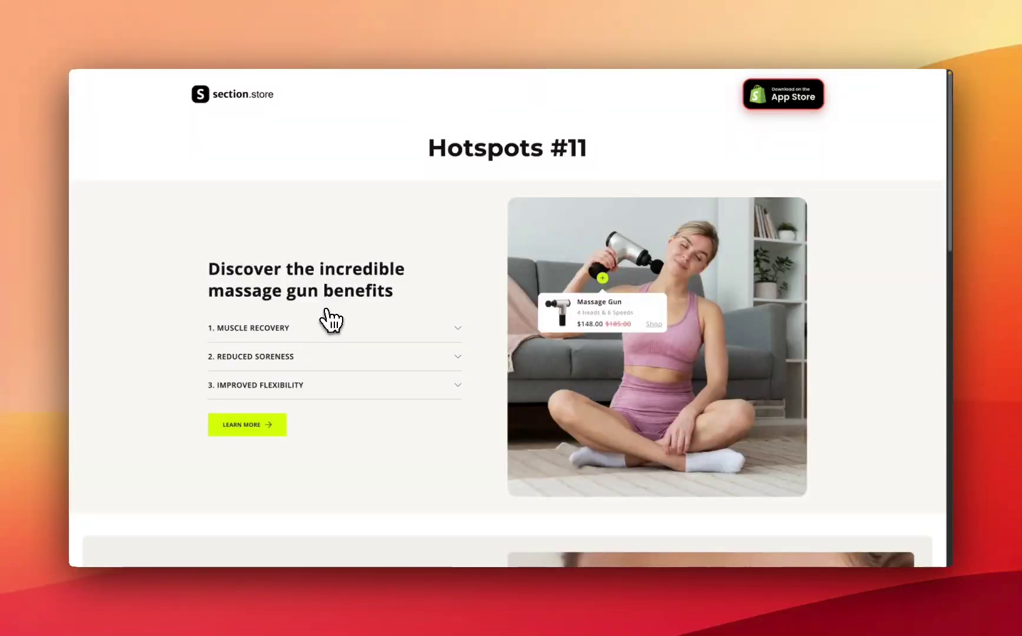
pyautogui.click(328, 317)
pyautogui.click(298, 380)
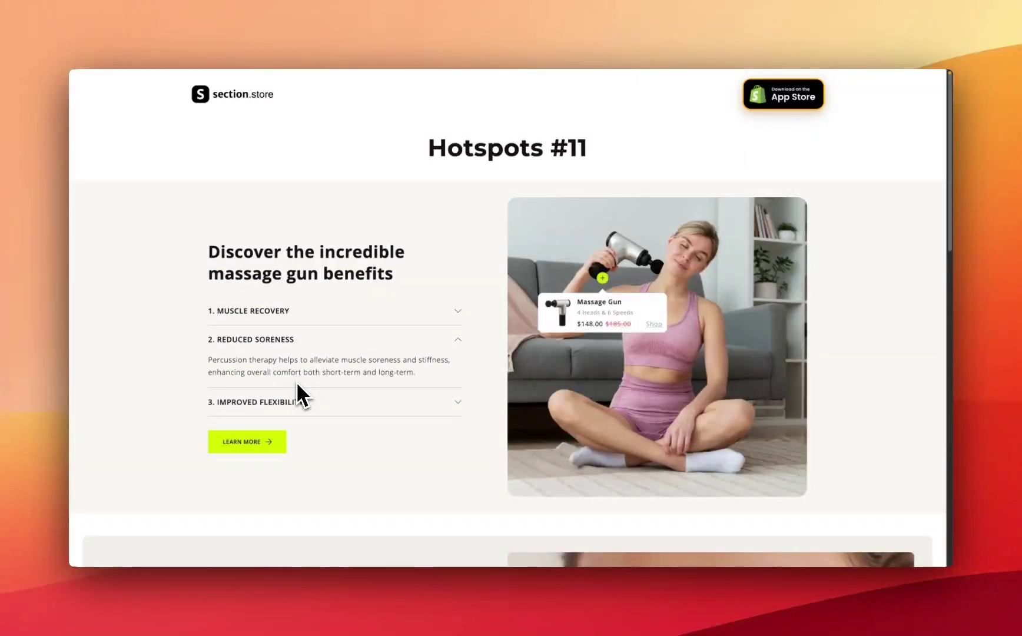
pyautogui.click(299, 409)
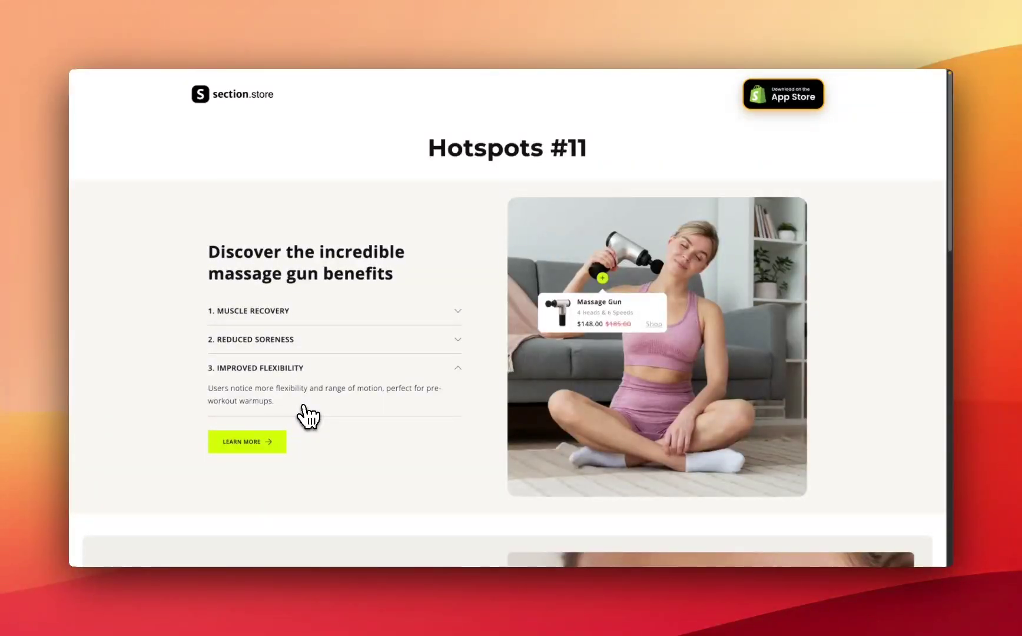
pyautogui.click(290, 310)
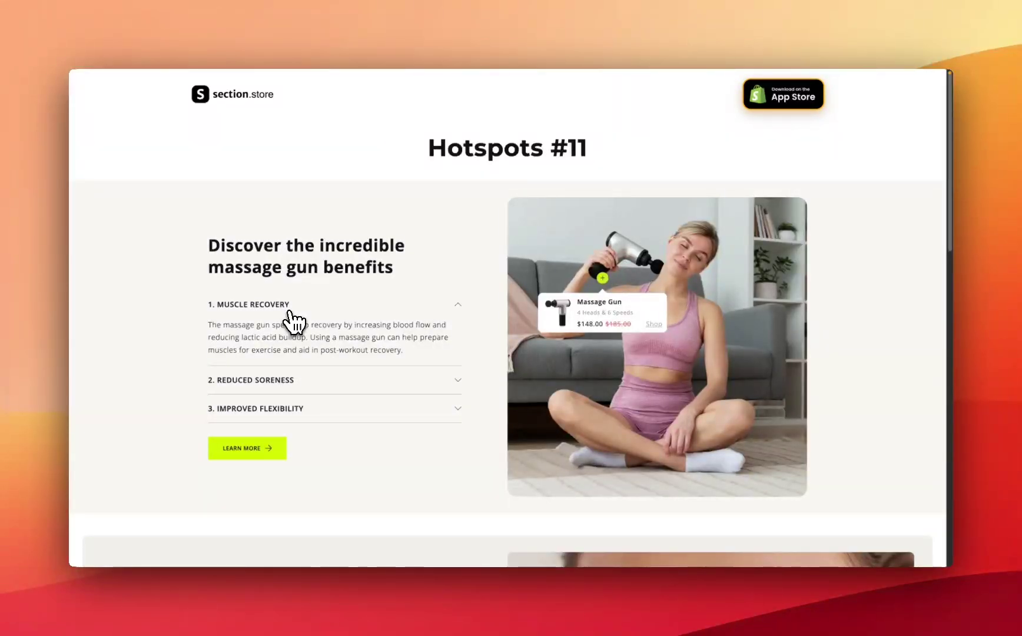